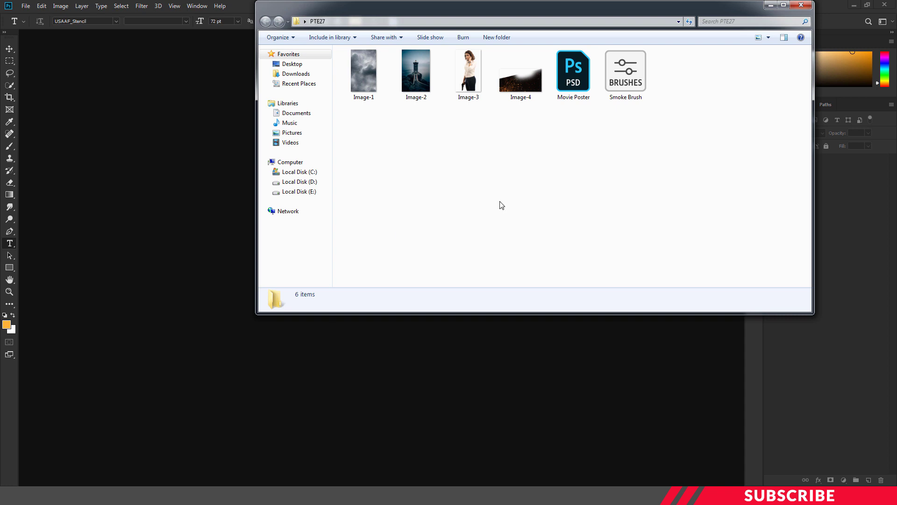
# Step: Open Movie Poster.psd in Photoshop and select the Move tool
pyautogui.doubleClick(574, 80)
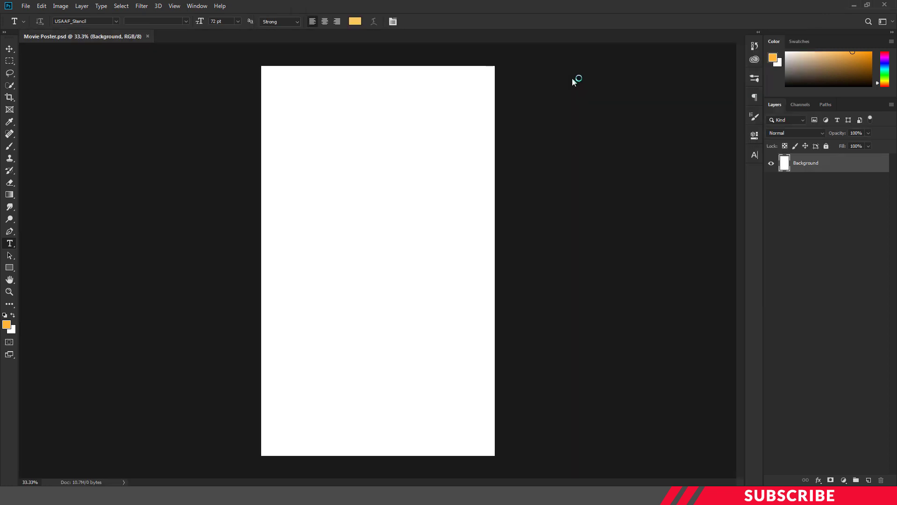
pyautogui.click(10, 49)
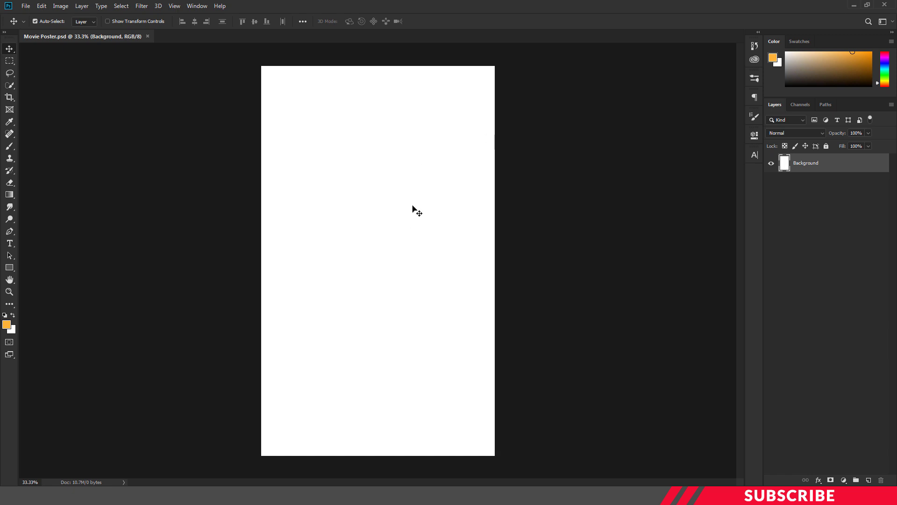
# Step: Bring the Image-1 storm-cloud photo onto Movie Poster as Layer 1, filling the canvas
pyautogui.click(309, 439)
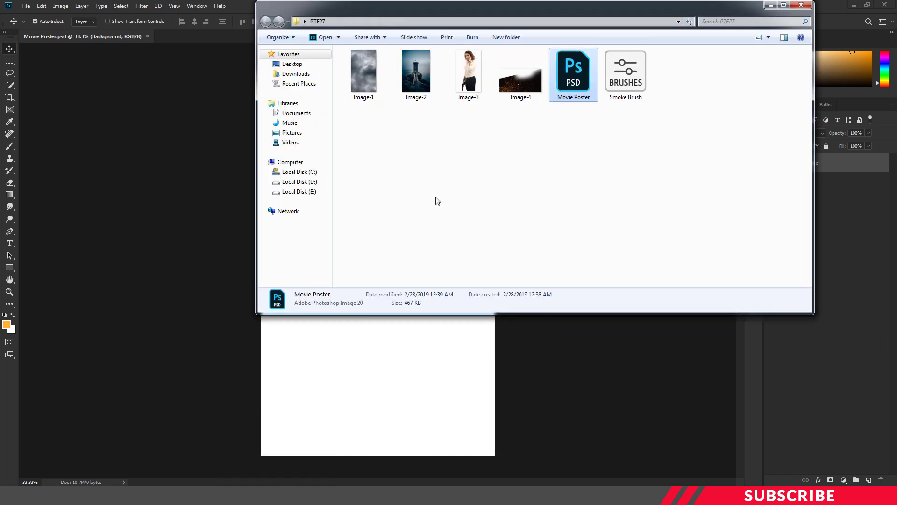
pyautogui.click(365, 66)
pyautogui.rightClick(366, 66)
pyautogui.moveTo(394, 178)
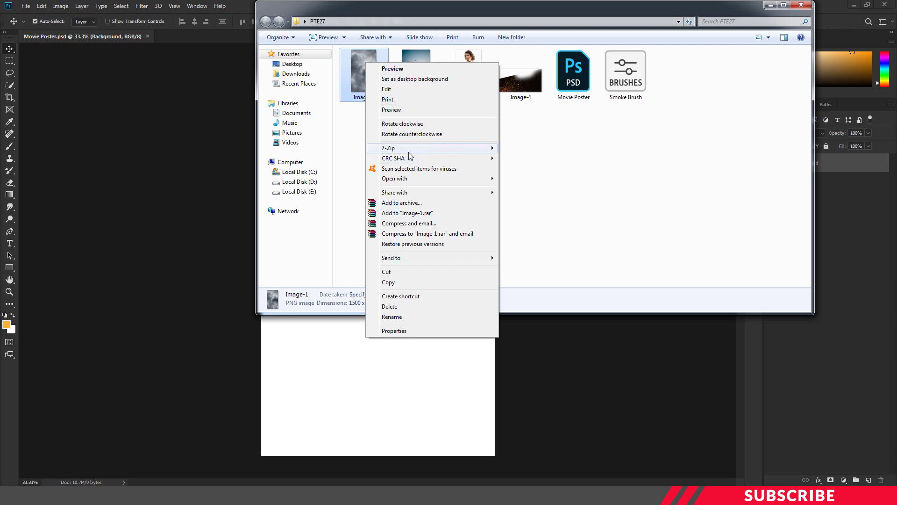
pyautogui.click(521, 179)
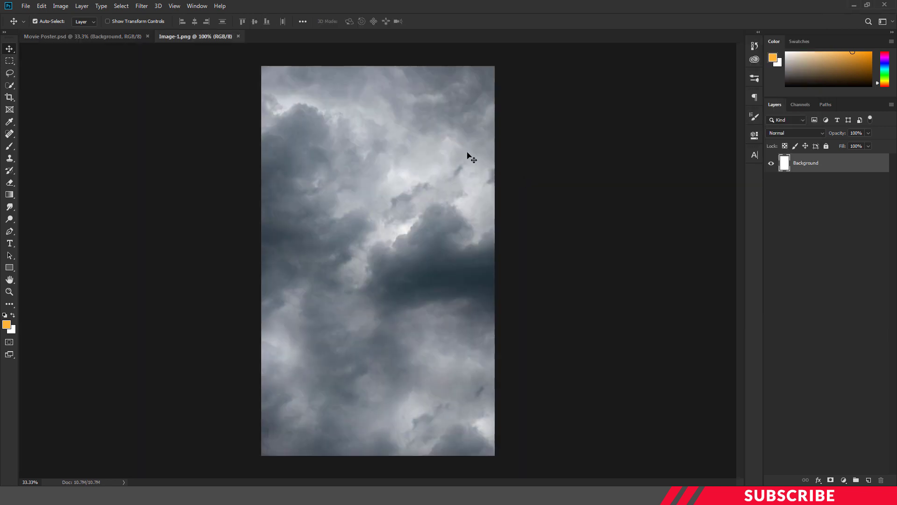
pyautogui.moveTo(217, 37); pyautogui.dragTo(245, 79)
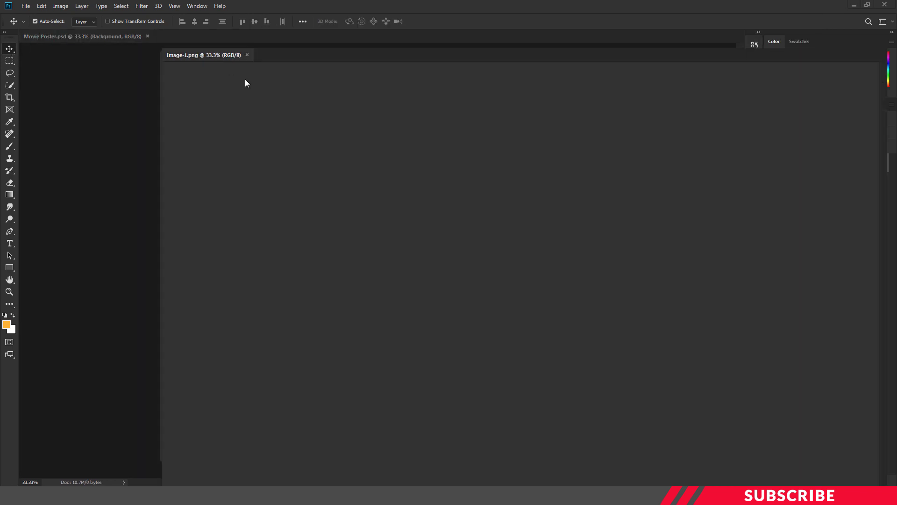
pyautogui.moveTo(310, 108); pyautogui.dragTo(463, 142)
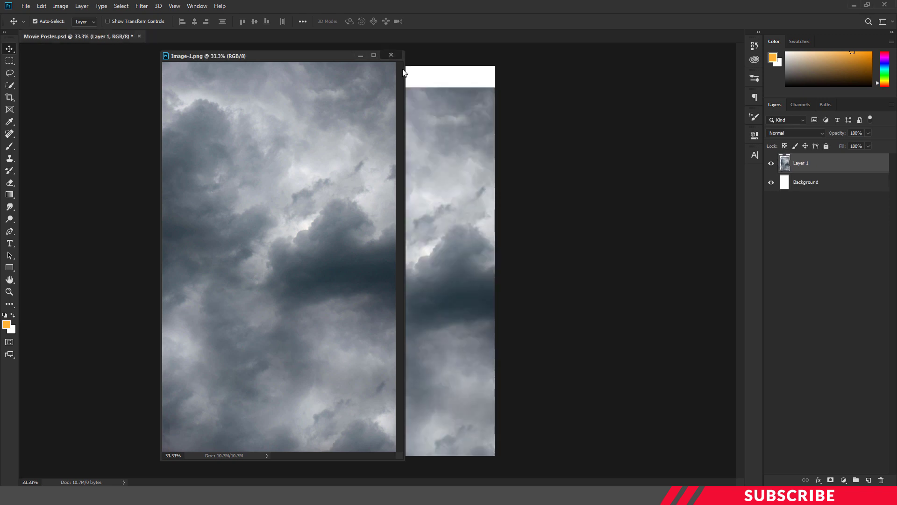
pyautogui.click(391, 54)
pyautogui.moveTo(457, 216); pyautogui.dragTo(434, 193)
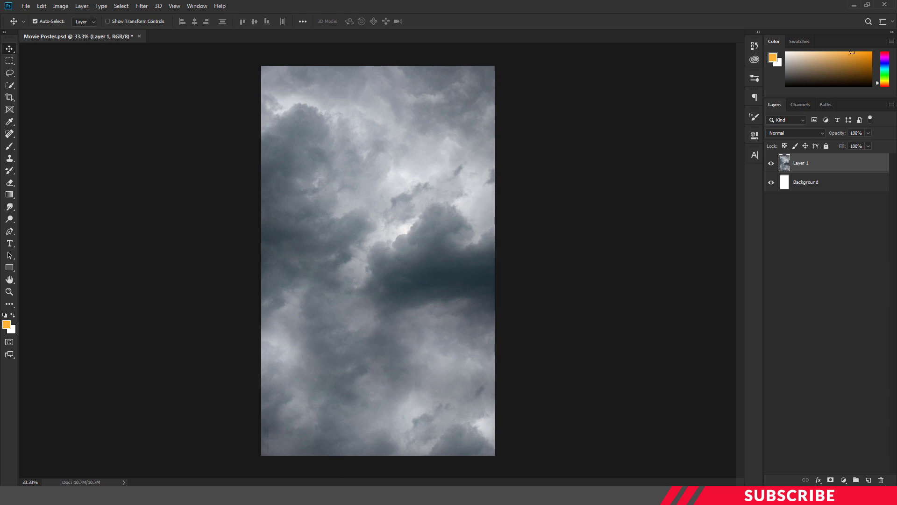
# Step: Bring the Image-2 lighthouse photo onto the poster as Layer 2 above the clouds
pyautogui.click(272, 448)
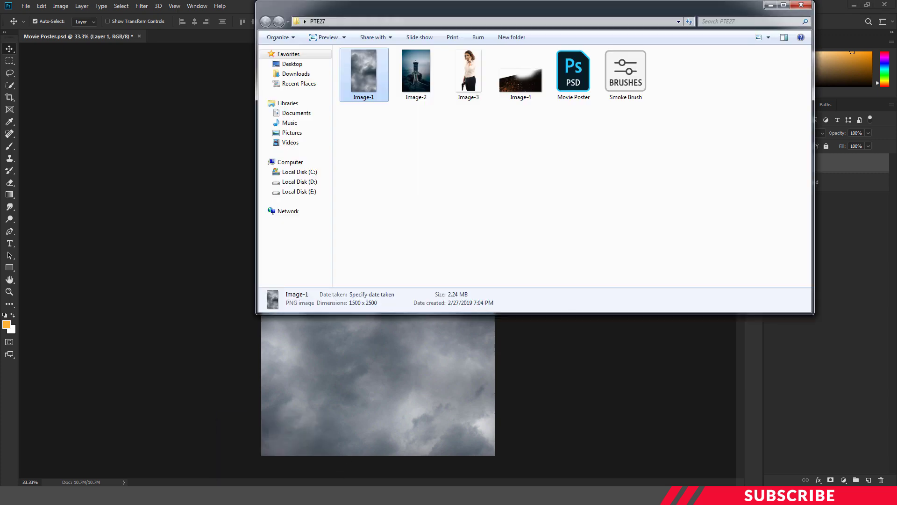
pyautogui.click(411, 194)
pyautogui.click(418, 69)
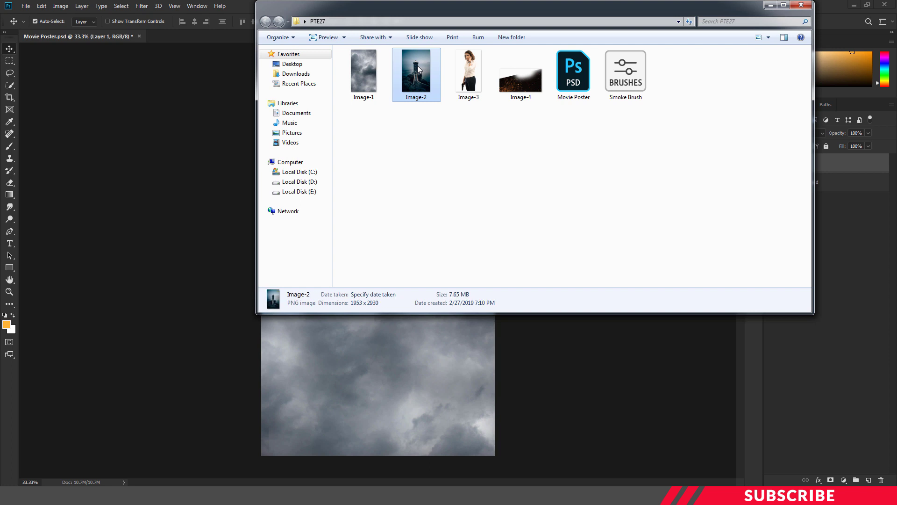
pyautogui.rightClick(419, 69)
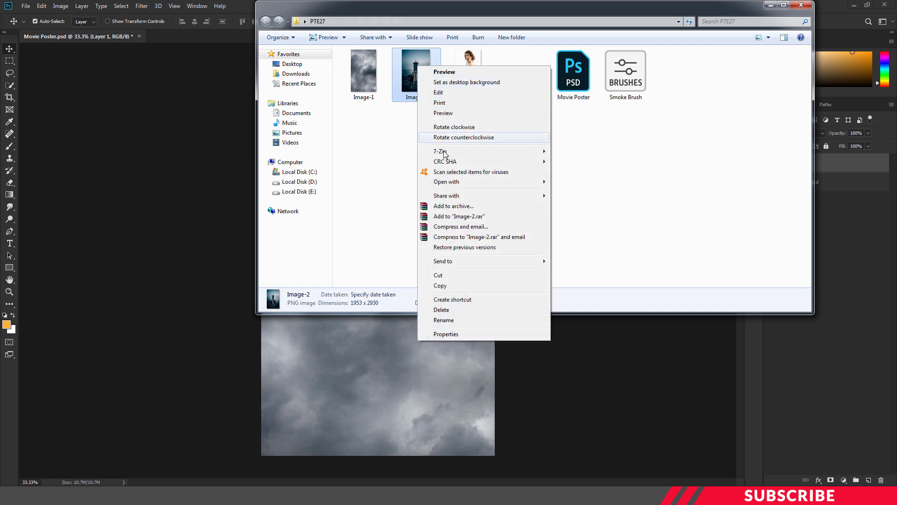
pyautogui.moveTo(446, 182)
pyautogui.click(596, 182)
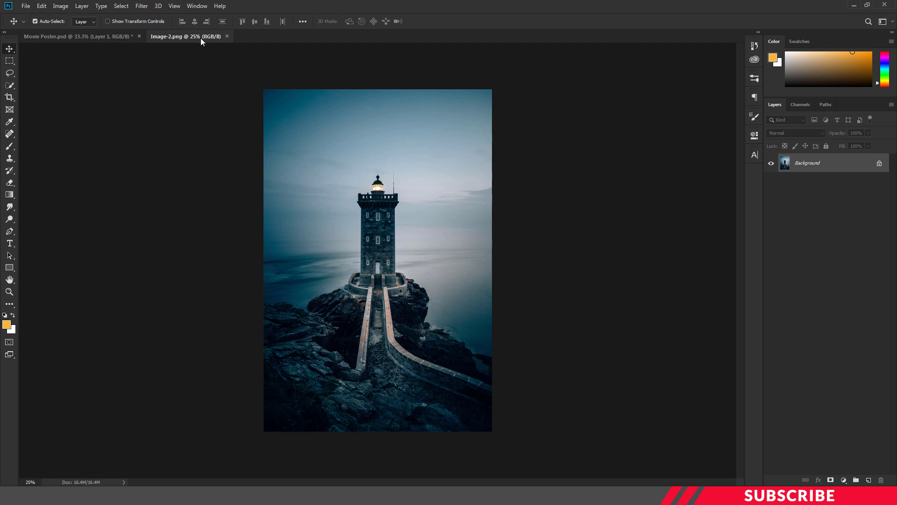
pyautogui.moveTo(200, 38); pyautogui.dragTo(196, 56)
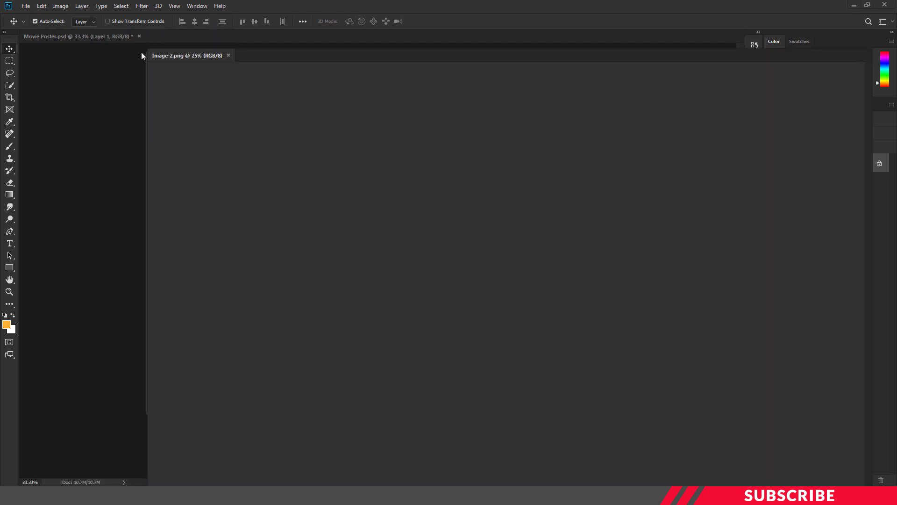
pyautogui.moveTo(316, 159)
pyautogui.mouseDown()
pyautogui.moveTo(401, 186)
pyautogui.moveTo(420, 182)
pyautogui.mouseUp()
pyautogui.click(371, 55)
pyautogui.moveTo(386, 211); pyautogui.dragTo(379, 218)
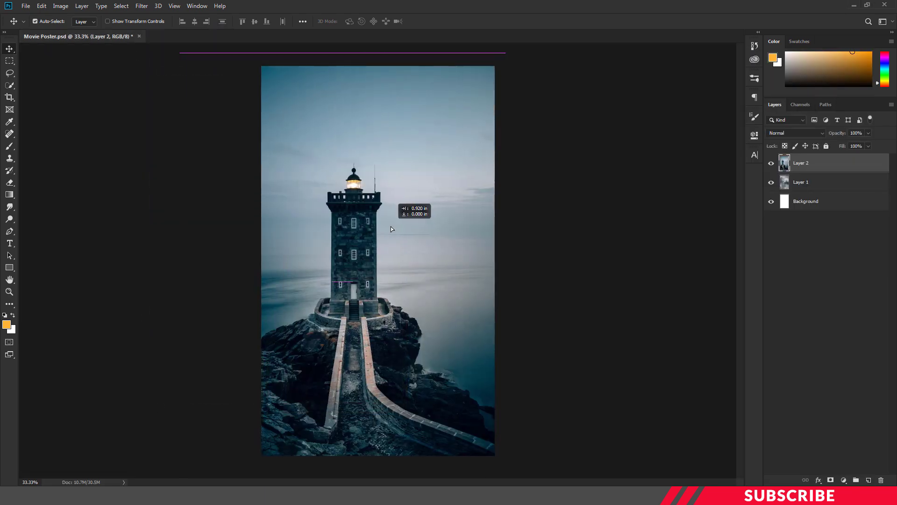
# Step: Scale the lighthouse layer to 99.39% and shift it left, leaving a cloud strip visible
pyautogui.hotkey('ctrl', '-')
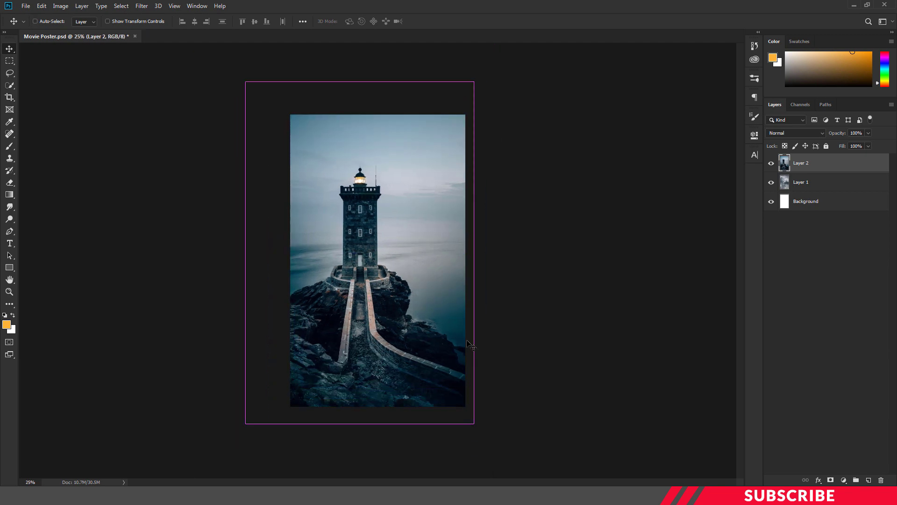
pyautogui.hotkey('ctrl', 't')
pyautogui.moveTo(475, 424); pyautogui.dragTo(472, 420)
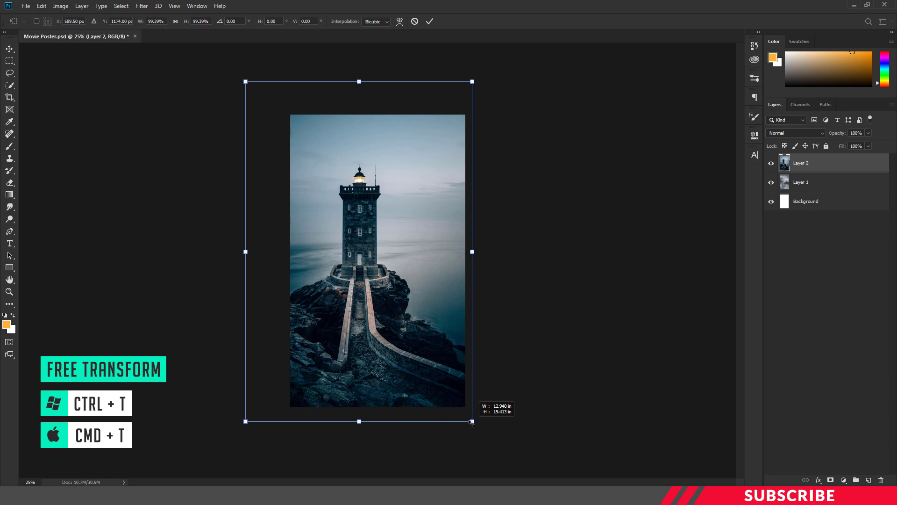
pyautogui.moveTo(435, 334); pyautogui.dragTo(411, 324)
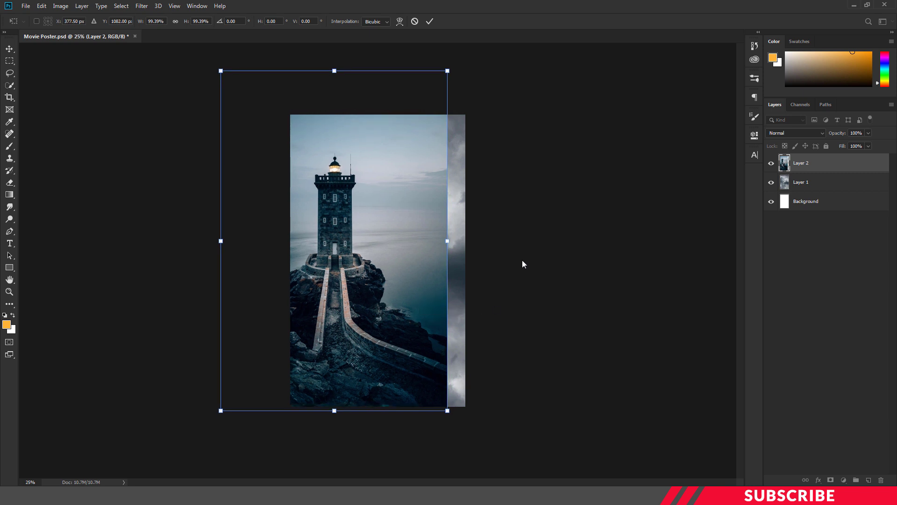
pyautogui.press('Return')
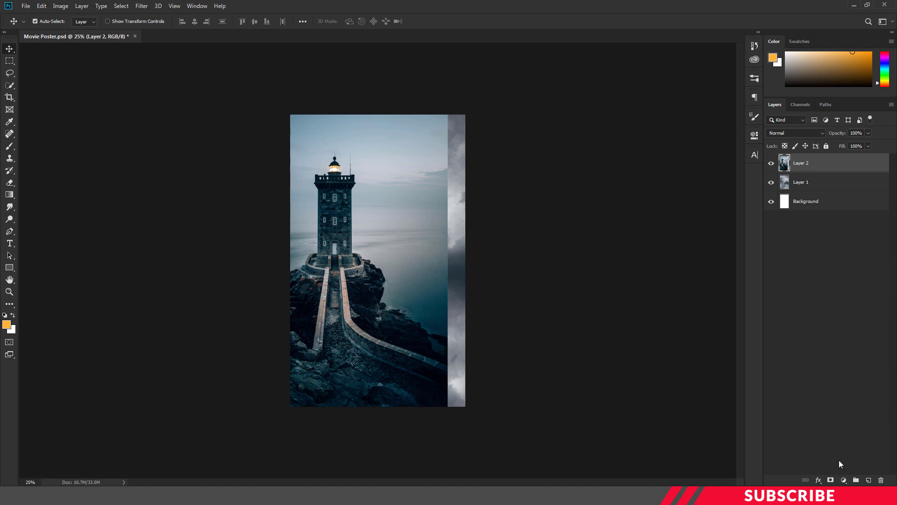
# Step: Add a layer mask to Layer 2 and prepare a black Soft Round brush
pyautogui.click(829, 480)
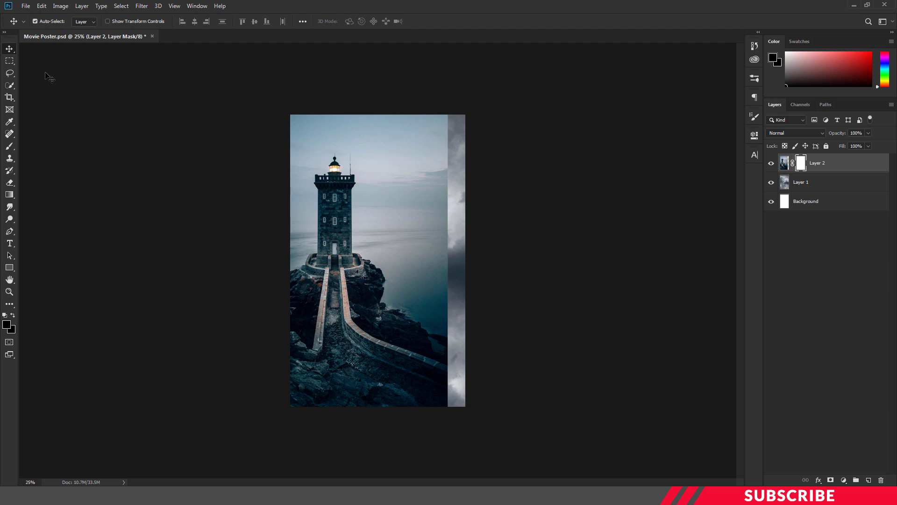
pyautogui.press('b')
pyautogui.rightClick(10, 144)
pyautogui.click(31, 146)
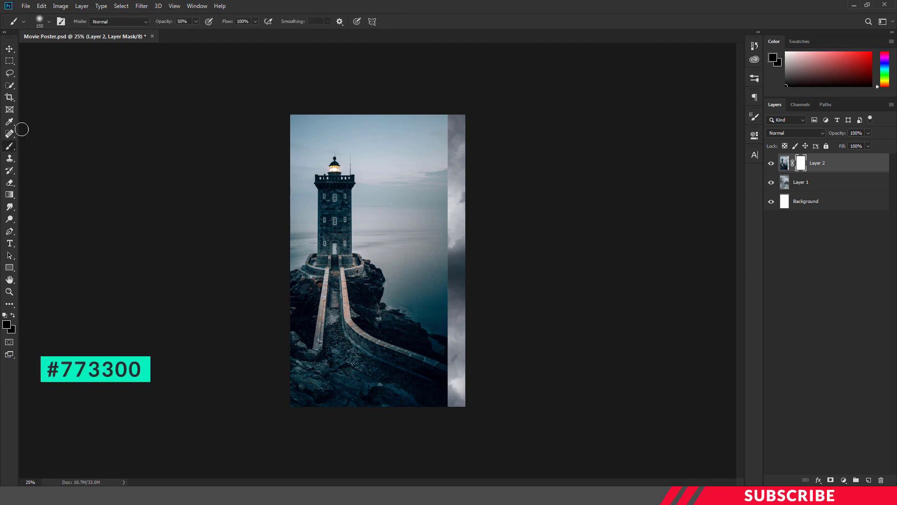
pyautogui.click(48, 21)
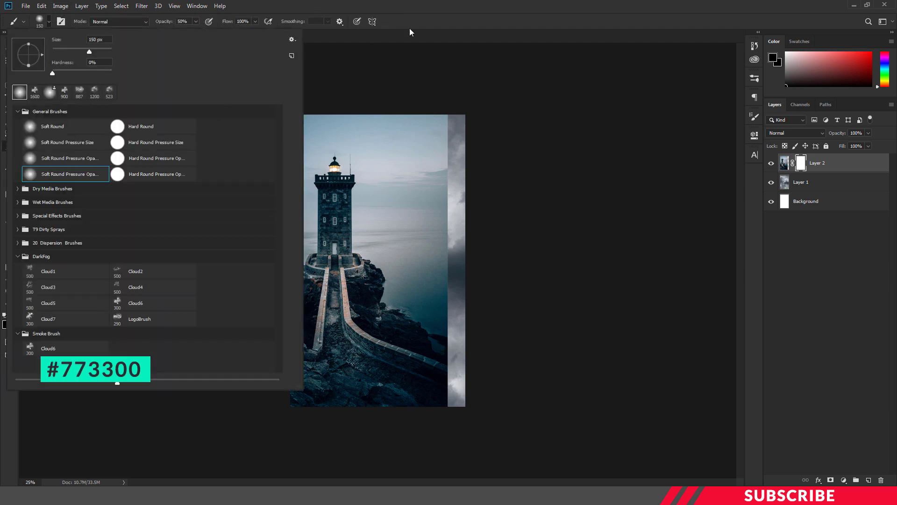
pyautogui.press('Return')
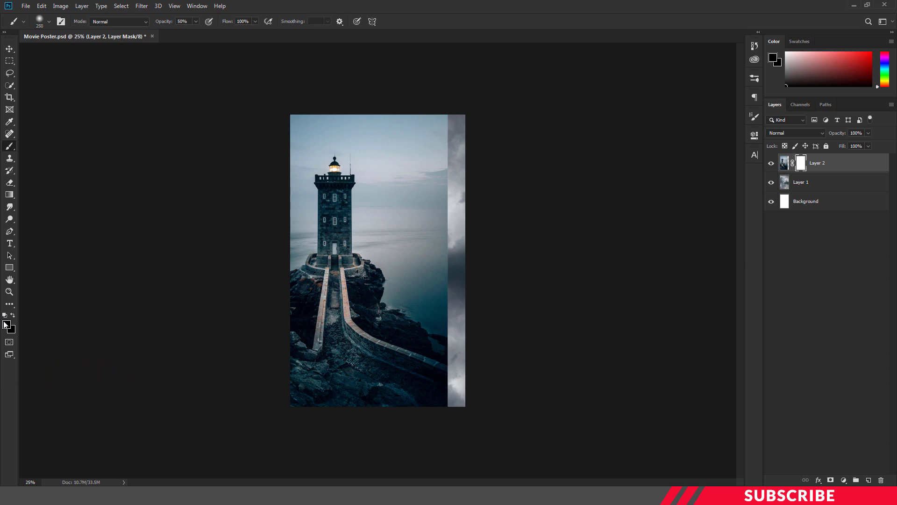
pyautogui.click(6, 324)
pyautogui.click(743, 228)
# Step: Paint the mask over the upper sky and right side to reveal the storm clouds
pyautogui.press('[')
pyautogui.press('[')
pyautogui.press('[')
pyautogui.moveTo(444, 121); pyautogui.dragTo(434, 129)
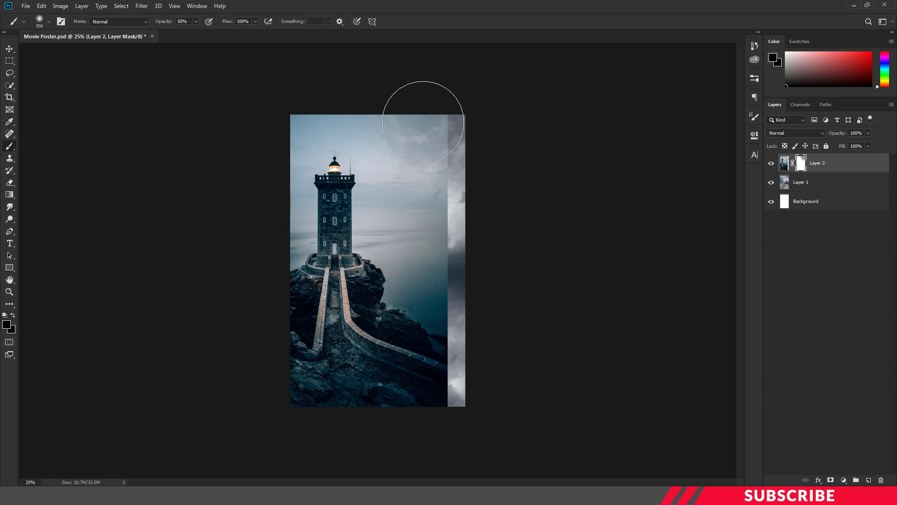
pyautogui.press('[')
pyautogui.press('[')
pyautogui.press('[')
pyautogui.moveTo(438, 125); pyautogui.dragTo(464, 160)
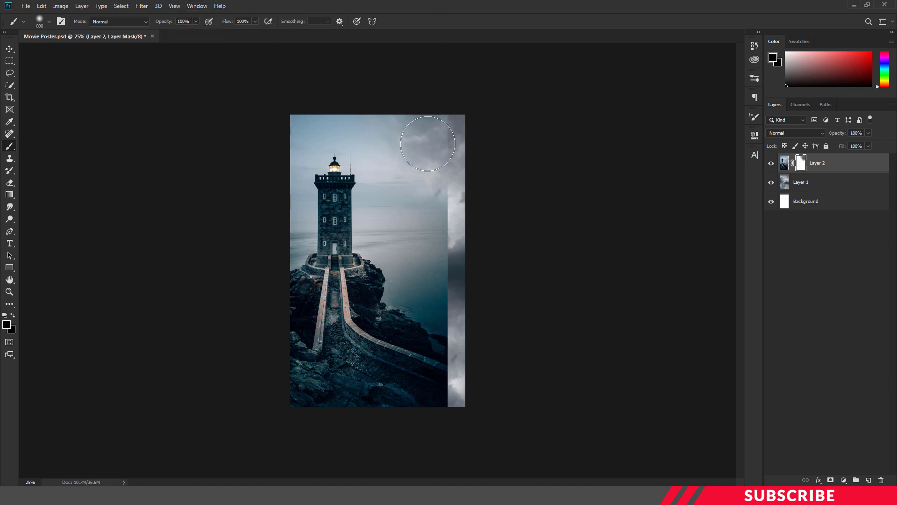
pyautogui.moveTo(424, 130)
pyautogui.mouseDown()
pyautogui.moveTo(400, 150)
pyautogui.moveTo(455, 249)
pyautogui.moveTo(421, 260)
pyautogui.moveTo(446, 304)
pyautogui.moveTo(448, 365)
pyautogui.mouseUp()
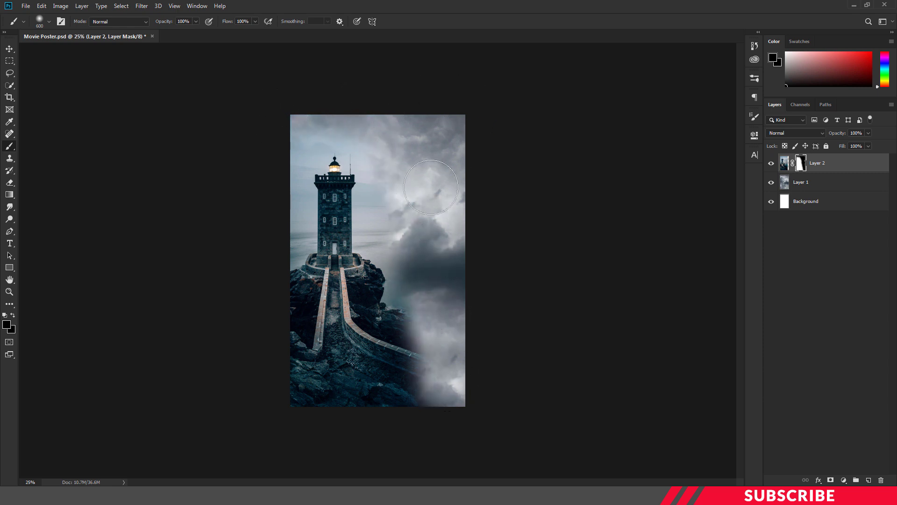
pyautogui.moveTo(413, 100)
pyautogui.mouseDown()
pyautogui.moveTo(392, 223)
pyautogui.moveTo(425, 266)
pyautogui.moveTo(397, 230)
pyautogui.moveTo(429, 294)
pyautogui.moveTo(451, 421)
pyautogui.mouseUp()
pyautogui.press('[')
pyautogui.press('[')
pyautogui.press('[')
pyautogui.press(']')
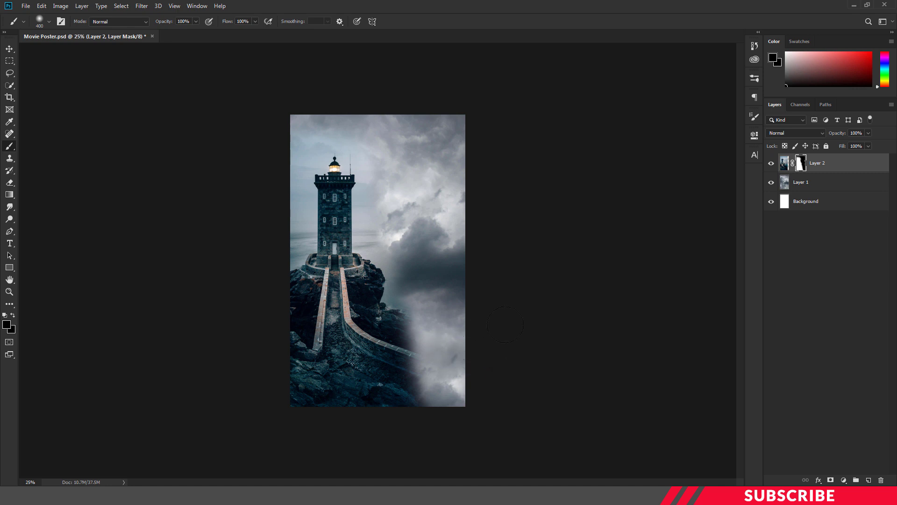
pyautogui.click(10, 49)
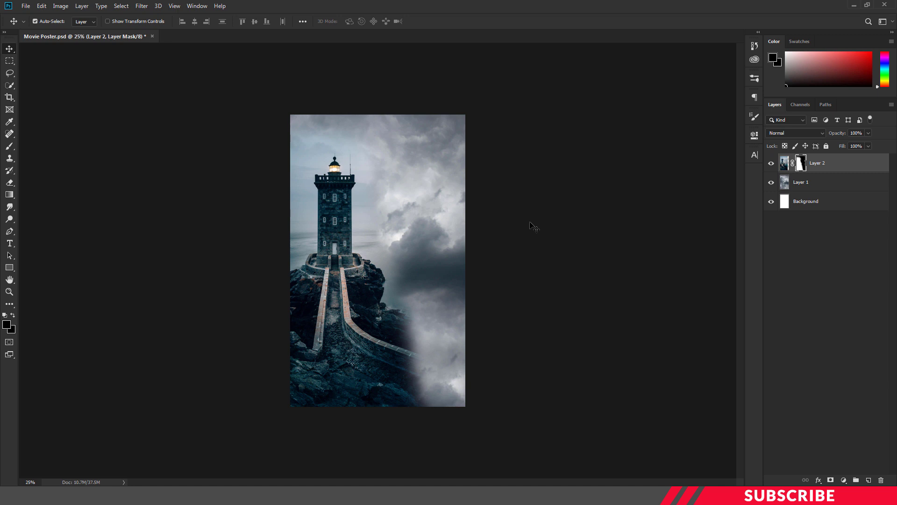
# Step: Add a Color Lookup adjustment layer using the LateSunset.3DL preset
pyautogui.click(844, 481)
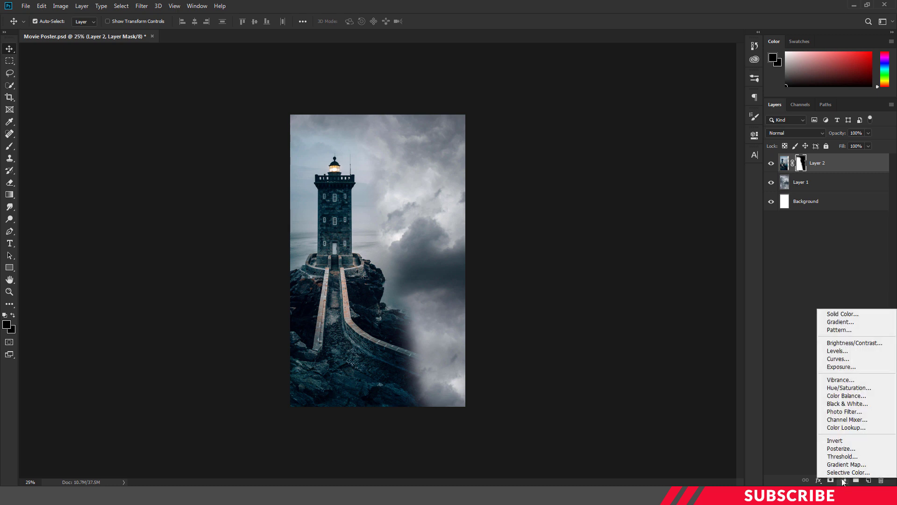
pyautogui.click(848, 427)
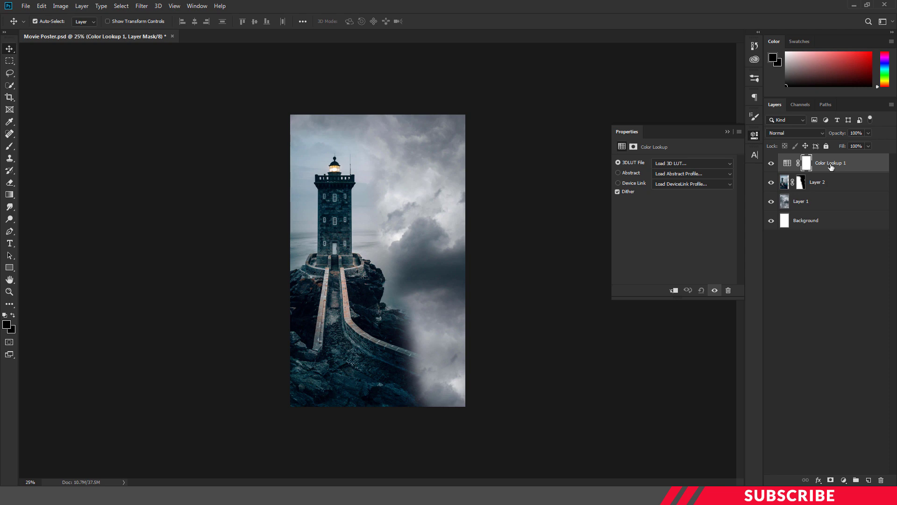
pyautogui.click(719, 163)
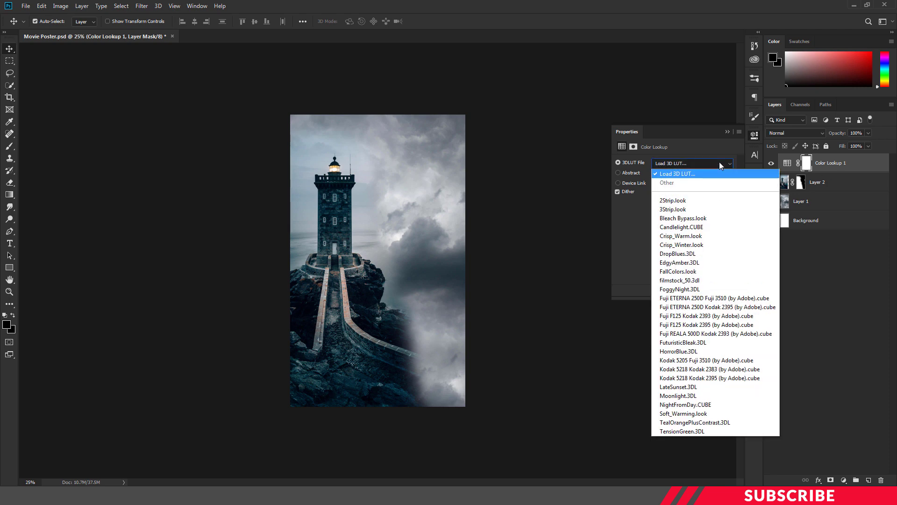
pyautogui.click(695, 388)
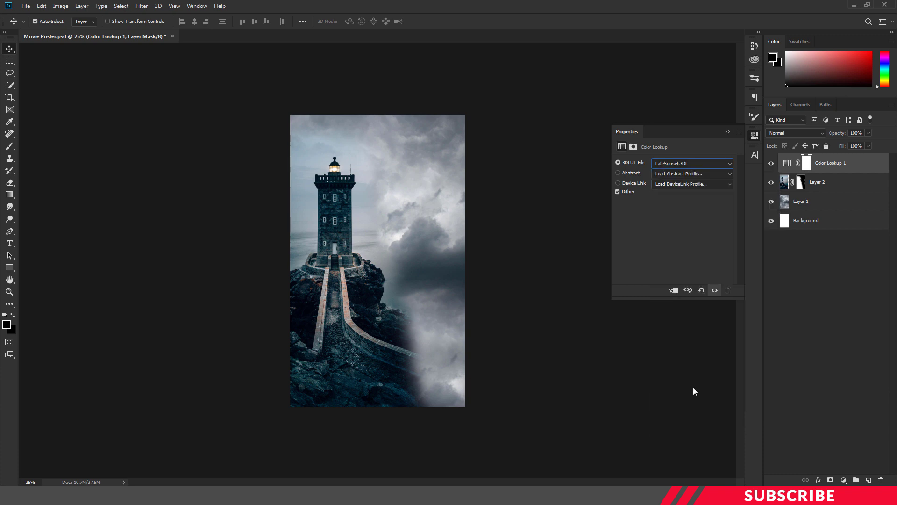
pyautogui.click(752, 134)
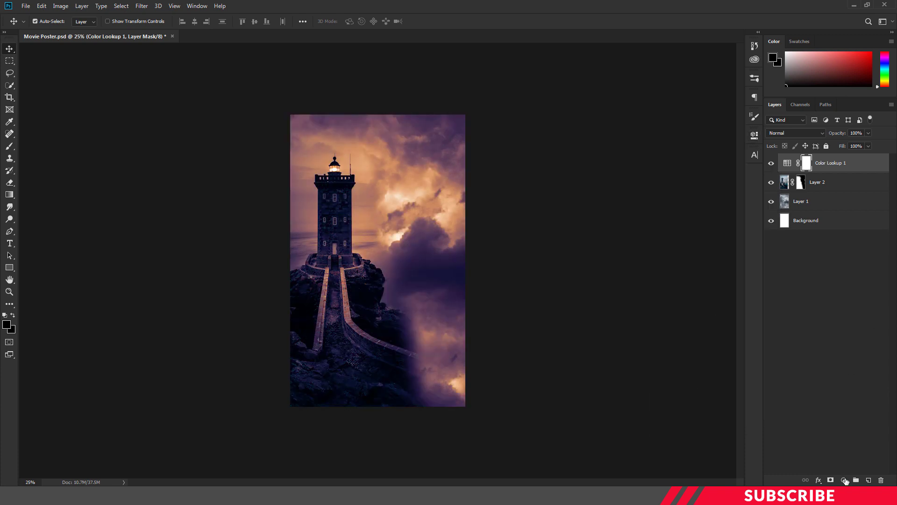
# Step: Add a second Color Lookup adjustment layer using the Candlelight.CUBE preset
pyautogui.click(844, 480)
pyautogui.click(848, 427)
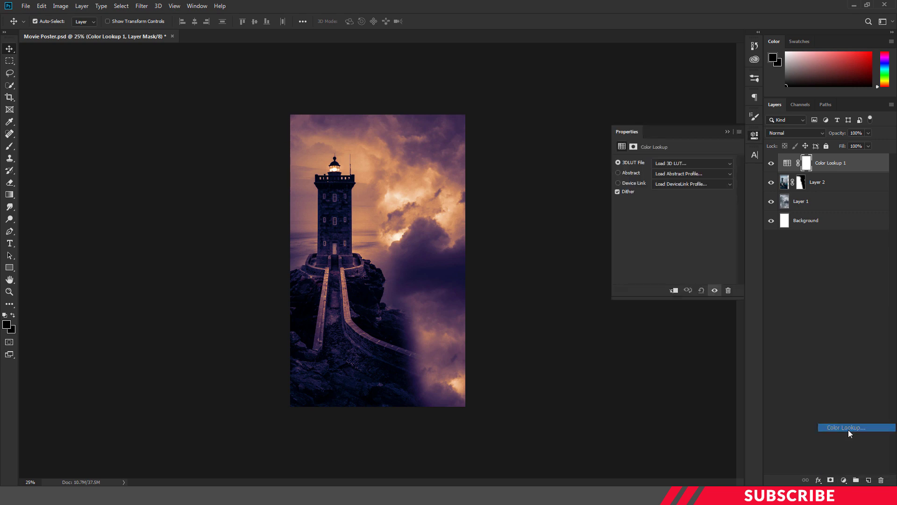
pyautogui.click(714, 162)
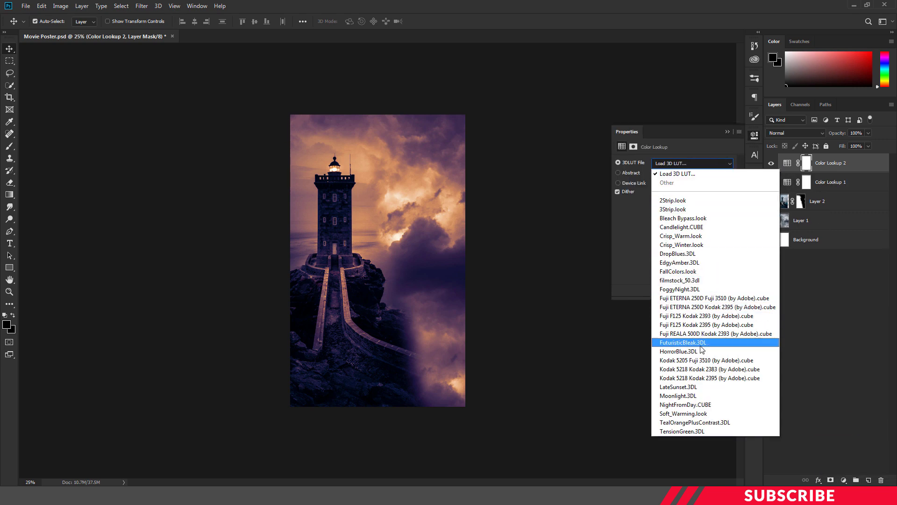
pyautogui.click(688, 227)
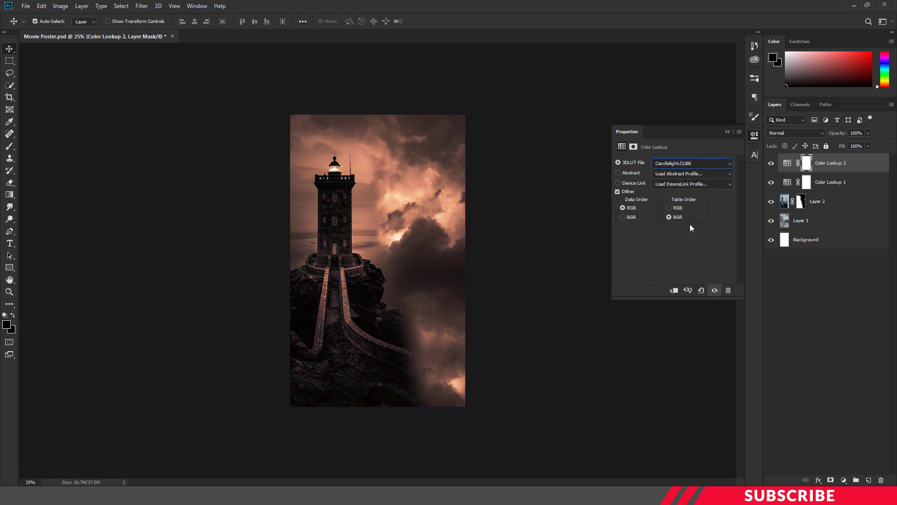
pyautogui.click(754, 136)
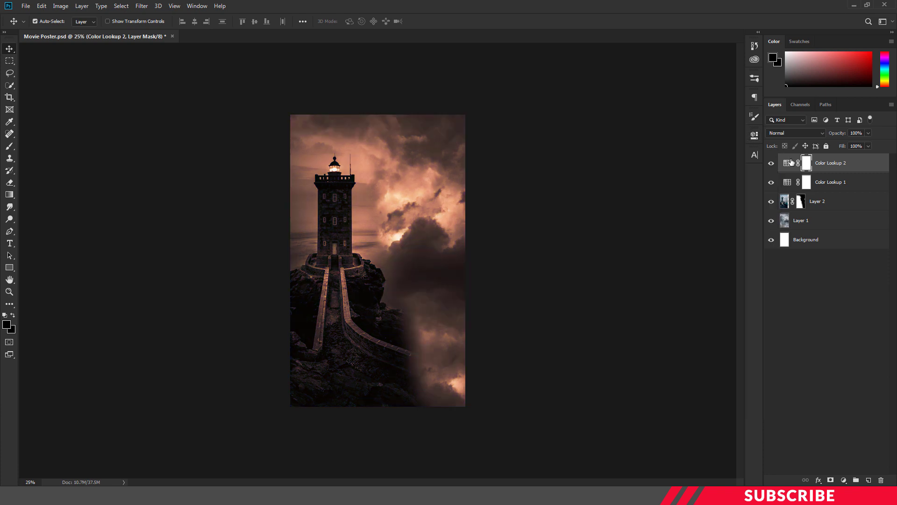
# Step: Set Color Lookup 2 to Overlay blend mode at 75% opacity
pyautogui.click(824, 135)
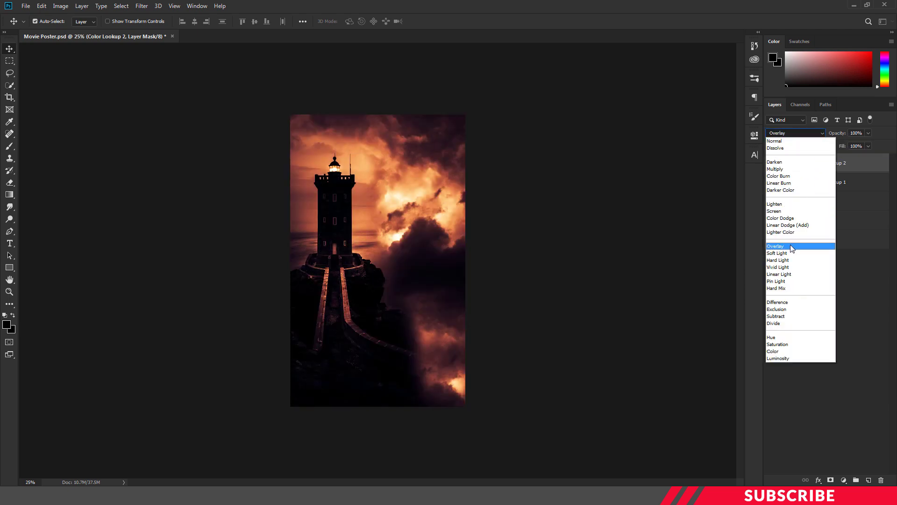
pyautogui.click(789, 245)
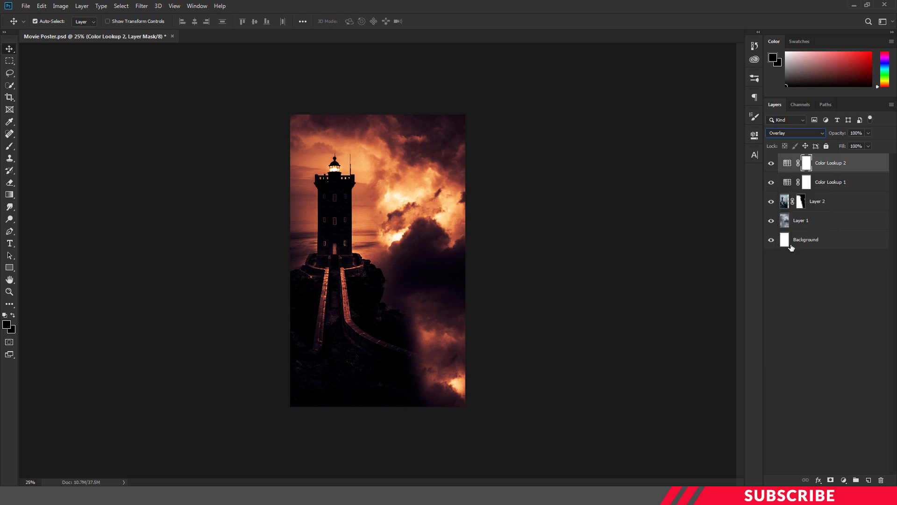
pyautogui.click(856, 133)
pyautogui.write('75')
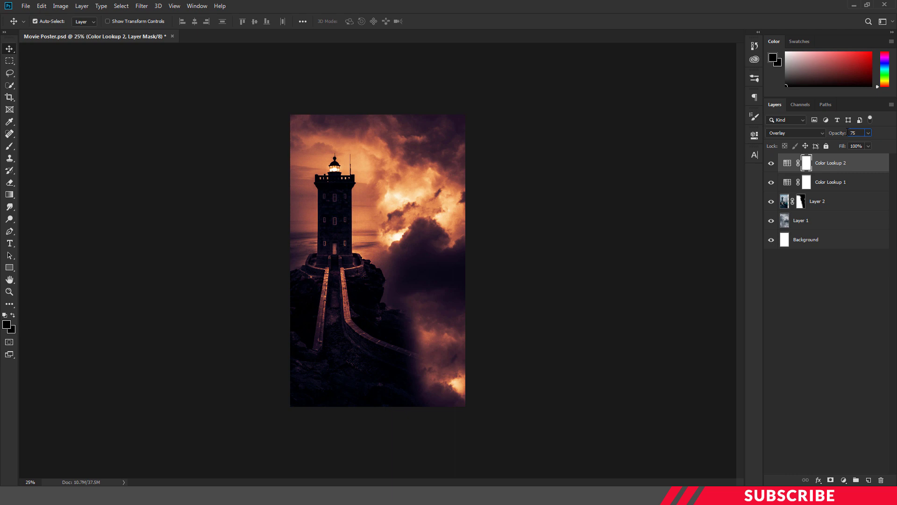
pyautogui.click(856, 171)
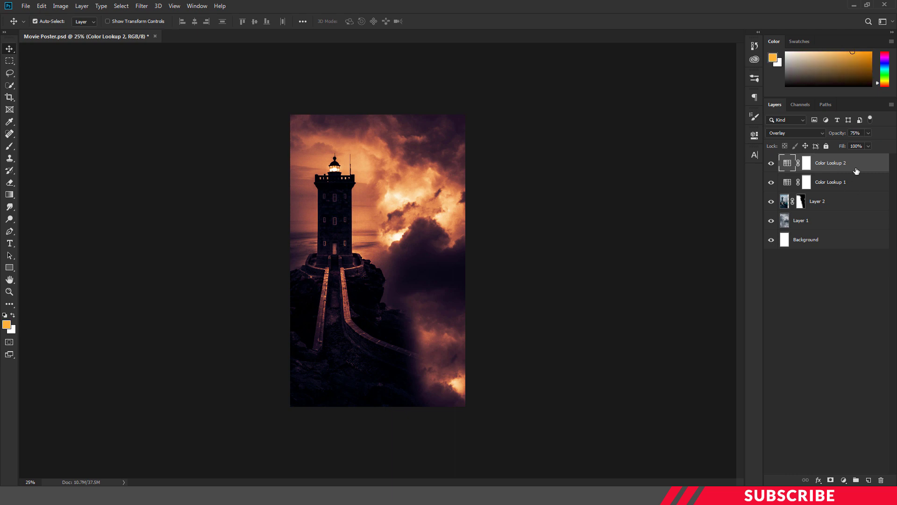
pyautogui.hotkey('ctrl', '+')
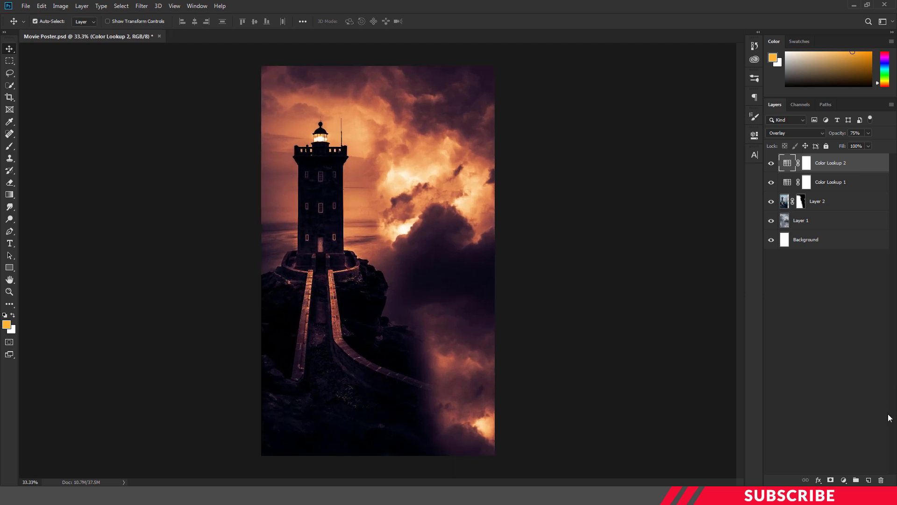
# Step: Add a new empty Layer 3 set to Linear Dodge (Add) blend mode
pyautogui.click(868, 479)
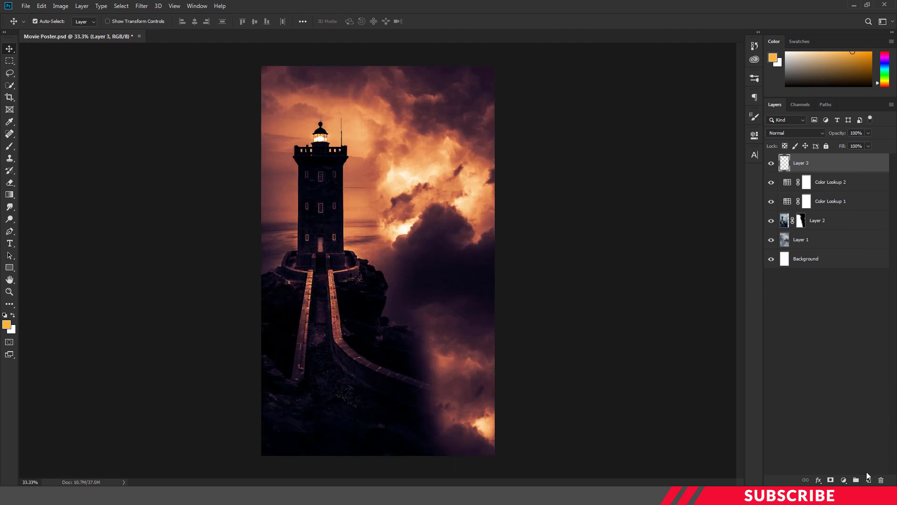
pyautogui.click(798, 133)
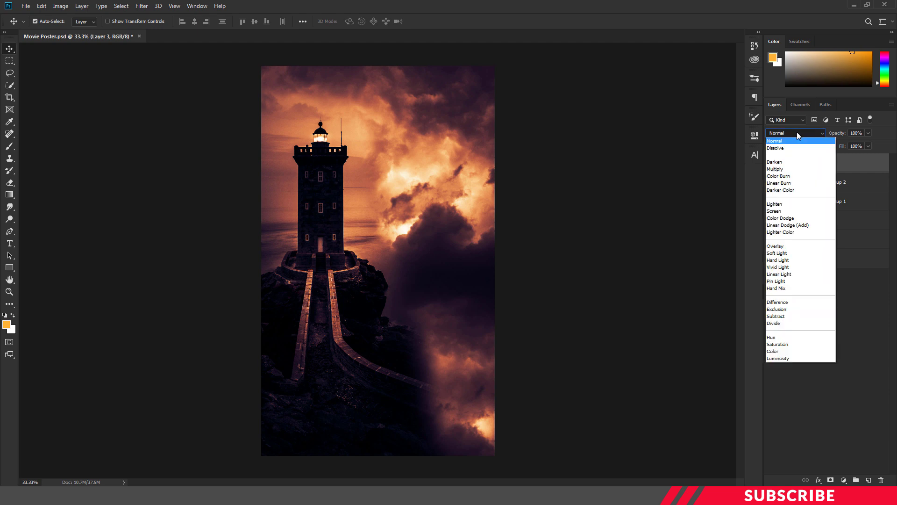
pyautogui.click(782, 229)
pyautogui.press('i')
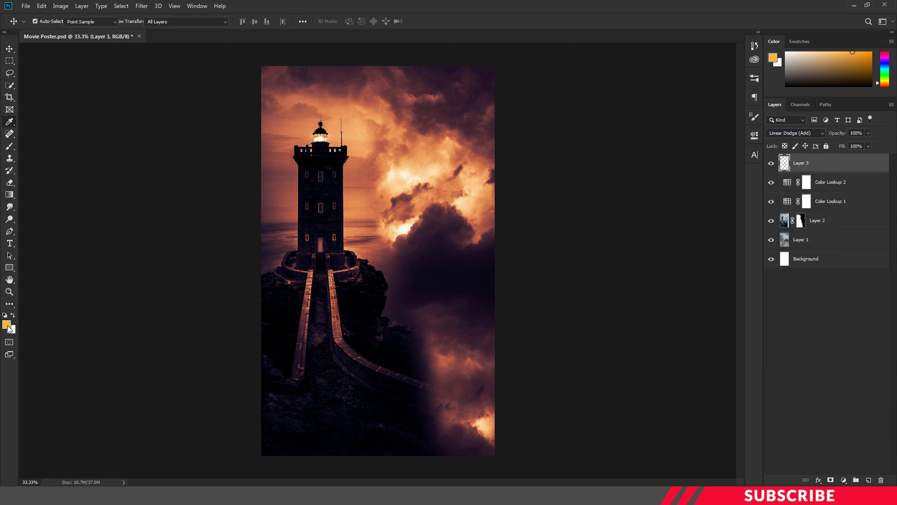
pyautogui.click(7, 325)
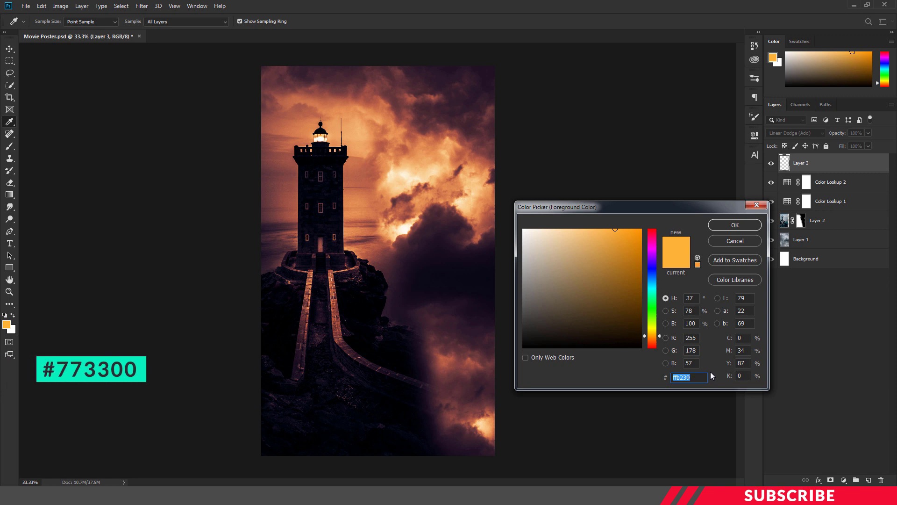
# Step: Paint a #773300 orange glow with a large soft brush over the clouds beside the lighthouse
pyautogui.write('7733')
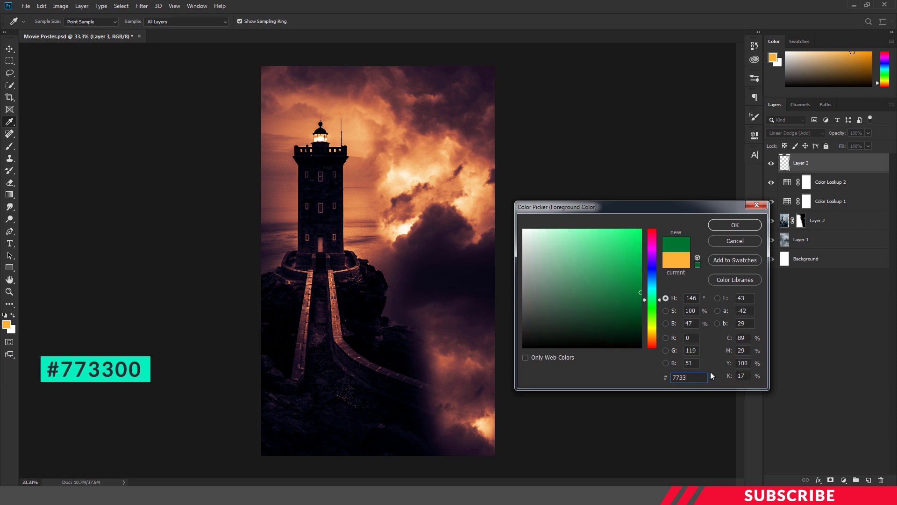
pyautogui.write('00')
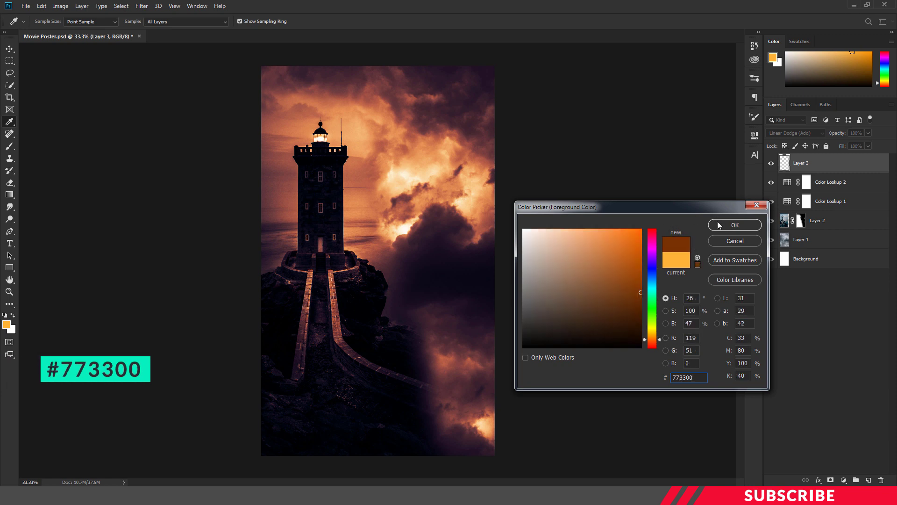
pyautogui.click(719, 226)
pyautogui.press('b')
pyautogui.click(48, 22)
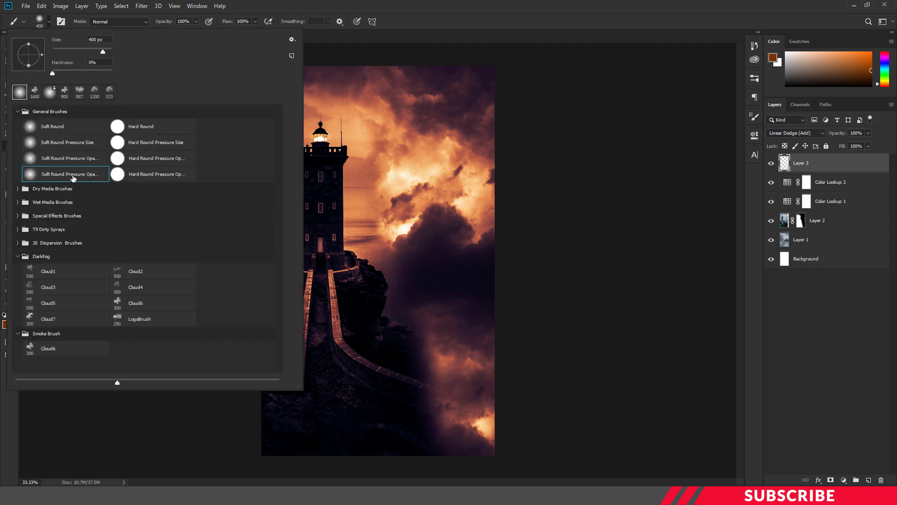
pyautogui.click(436, 60)
pyautogui.press(']')
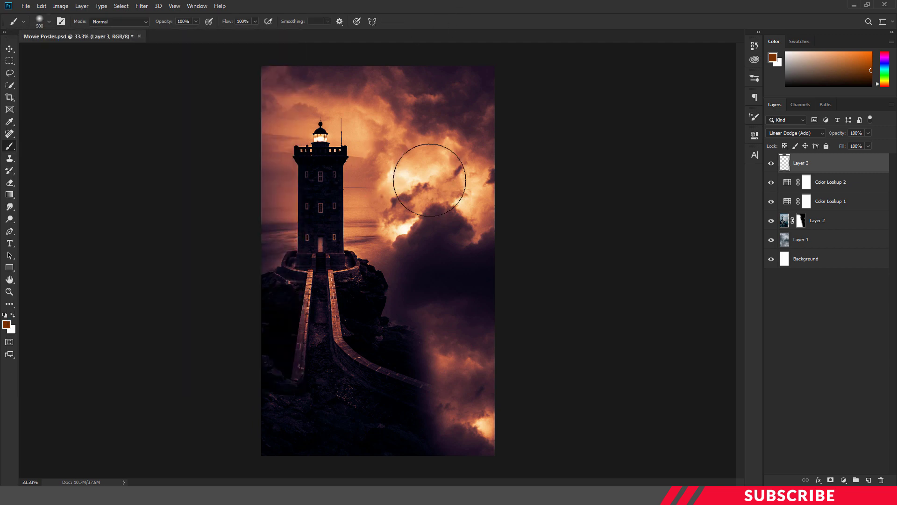
pyautogui.press(']')
pyautogui.press(']')
pyautogui.press(']')
pyautogui.press(']')
pyautogui.press(']')
pyautogui.press(']')
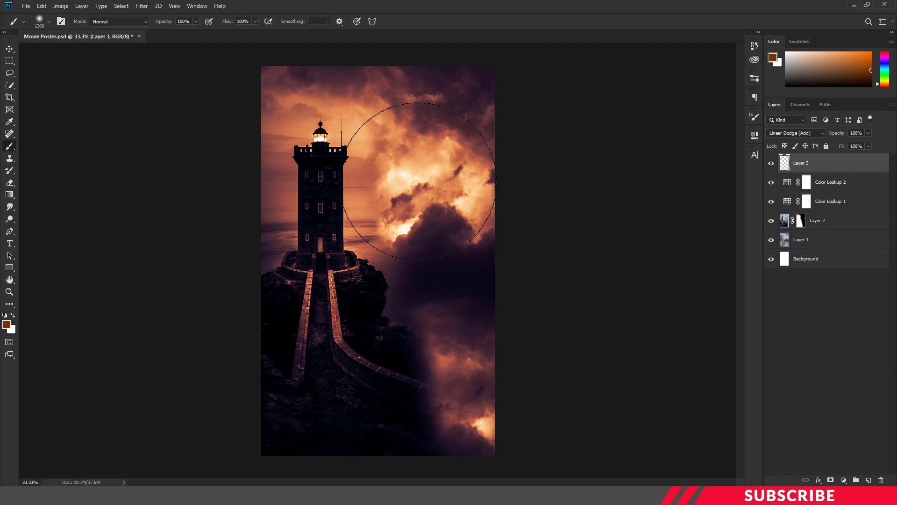
pyautogui.moveTo(402, 187); pyautogui.dragTo(448, 196)
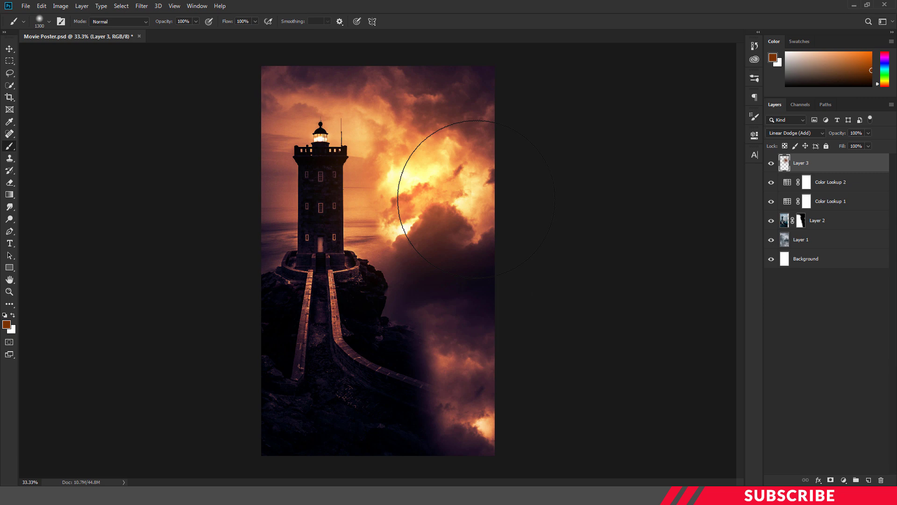
pyautogui.click(9, 48)
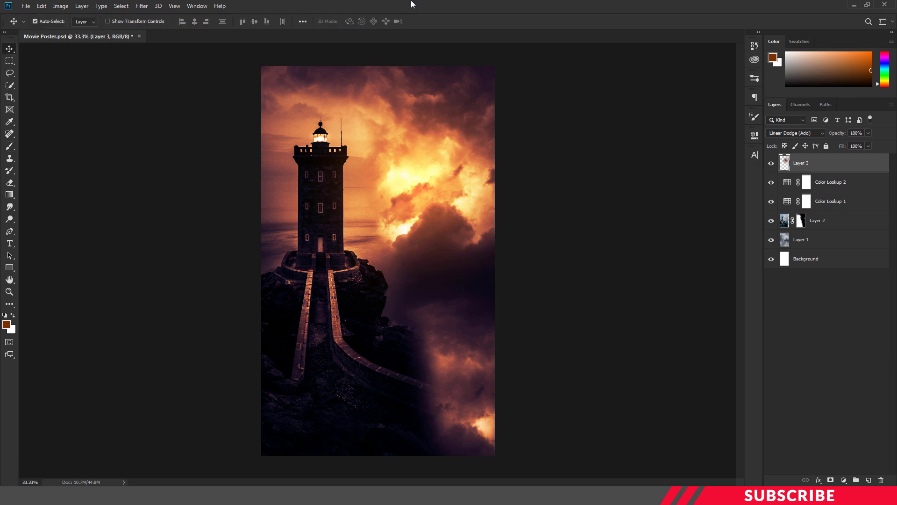
# Step: Open the Image-3 photo of the woman in Photoshop
pyautogui.hotkey('alt', 'Tab')
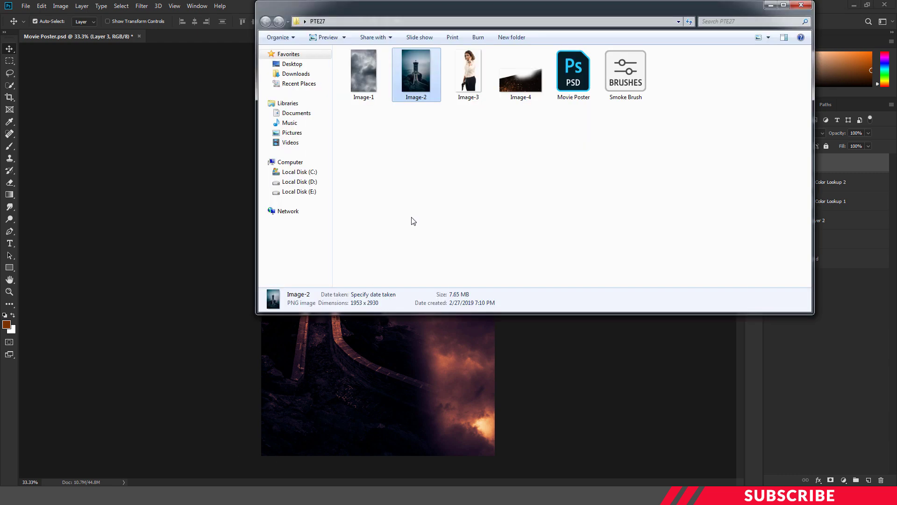
pyautogui.click(480, 66)
pyautogui.rightClick(471, 67)
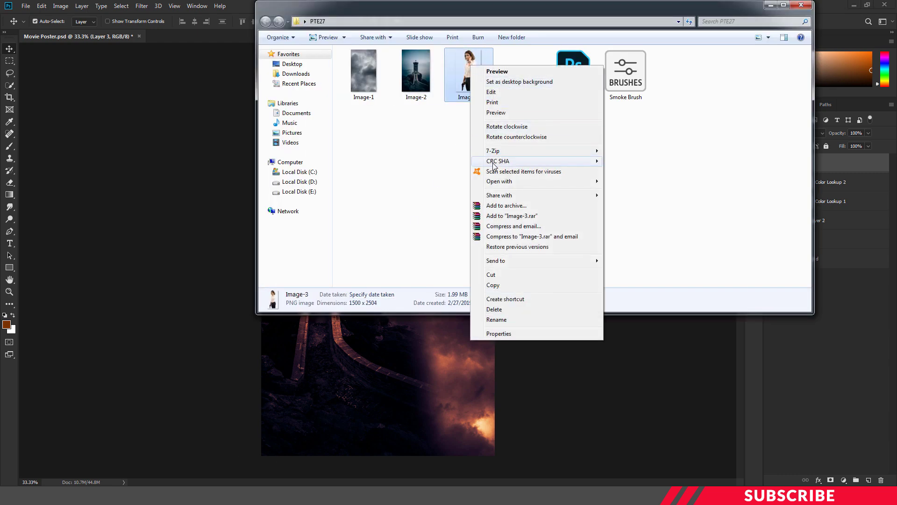
pyautogui.click(626, 180)
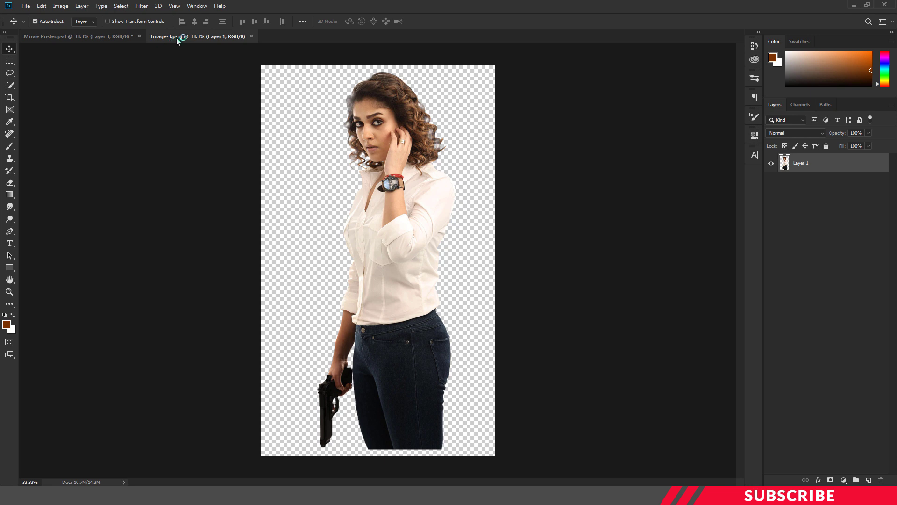
# Step: Drag the woman from Image-3 into the poster as Layer 4, positioned right of the lighthouse
pyautogui.moveTo(182, 36); pyautogui.dragTo(191, 61)
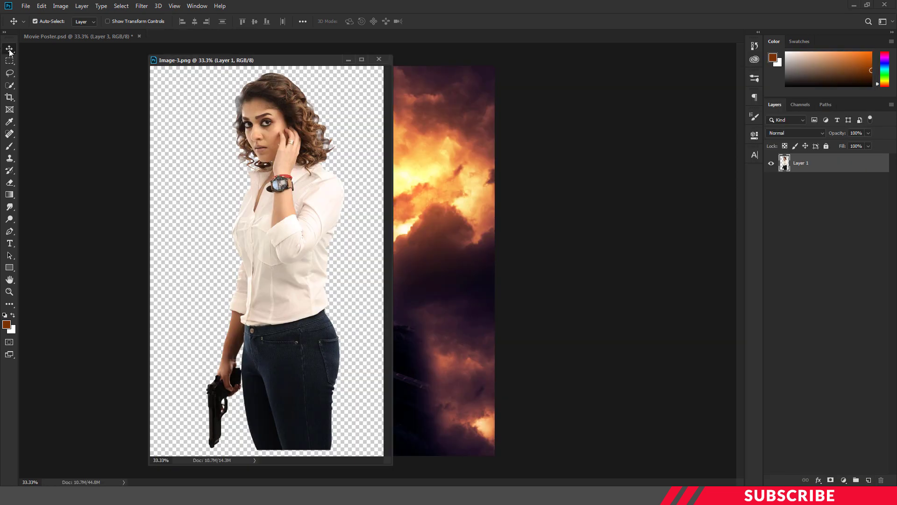
pyautogui.moveTo(288, 180); pyautogui.dragTo(397, 99)
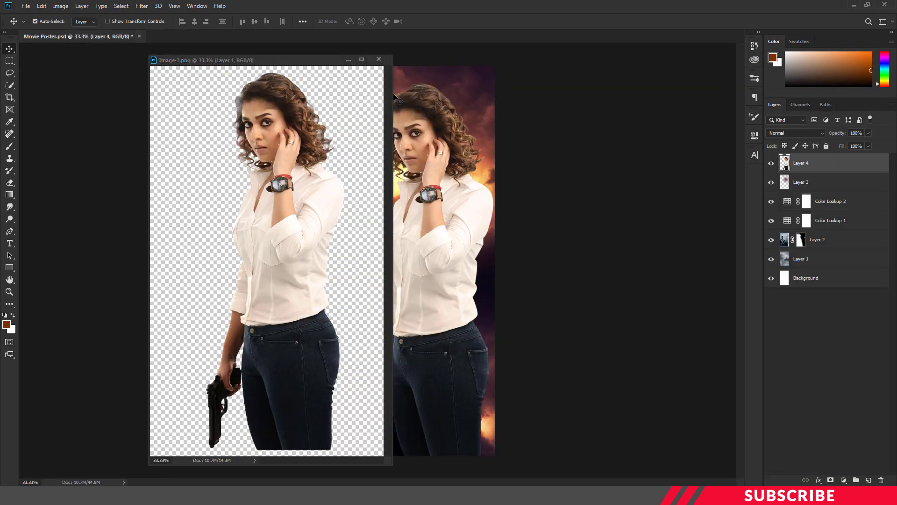
pyautogui.click(382, 59)
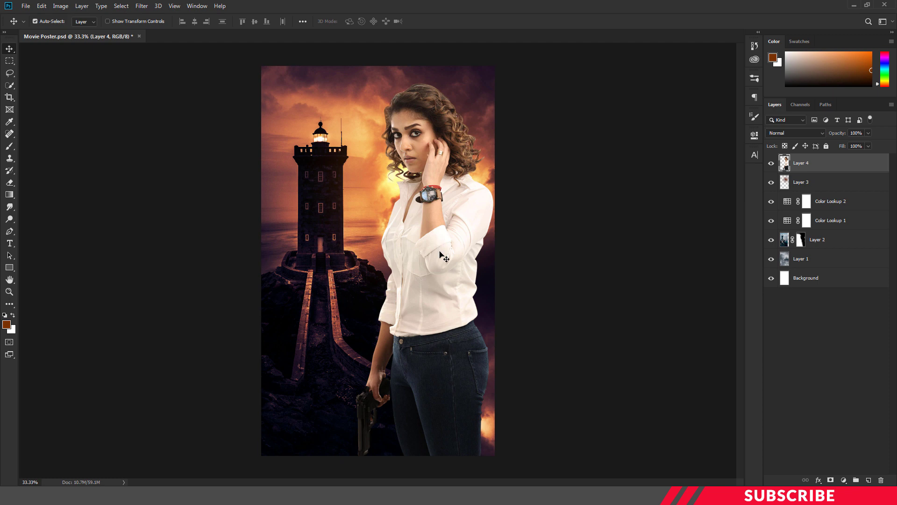
pyautogui.moveTo(446, 312); pyautogui.dragTo(428, 308)
pyautogui.press('Right')
pyautogui.press('Right')
pyautogui.press('Right')
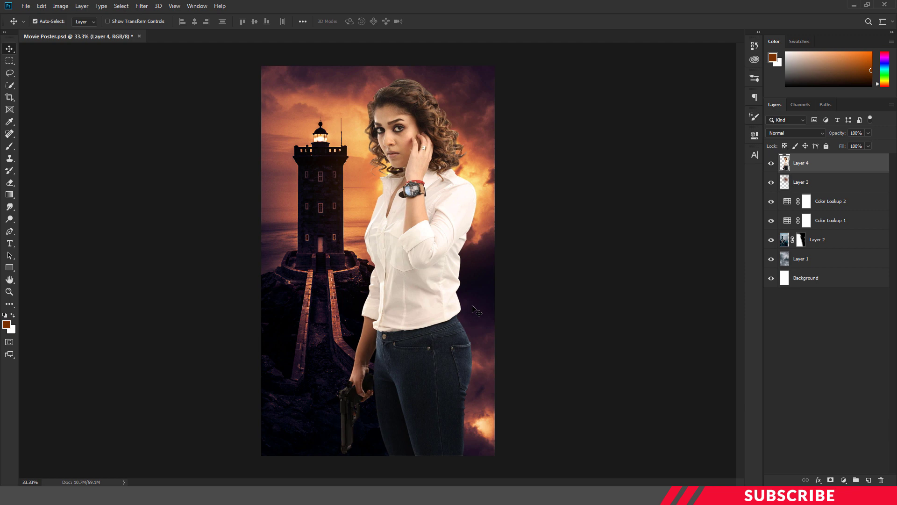
pyautogui.press('Right')
pyautogui.press('Right')
pyautogui.press('Right')
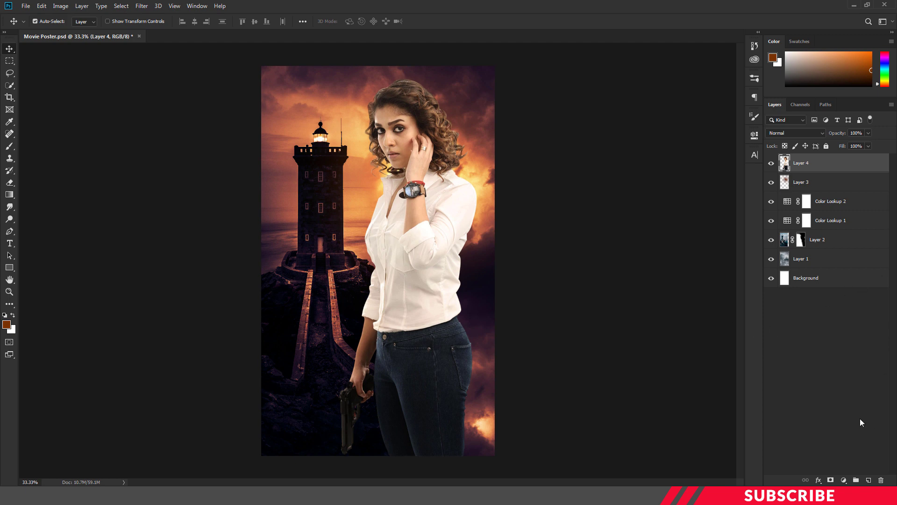
# Step: Add a Gradient Map clipped to the woman's layer using the Violet, Orange preset
pyautogui.click(844, 480)
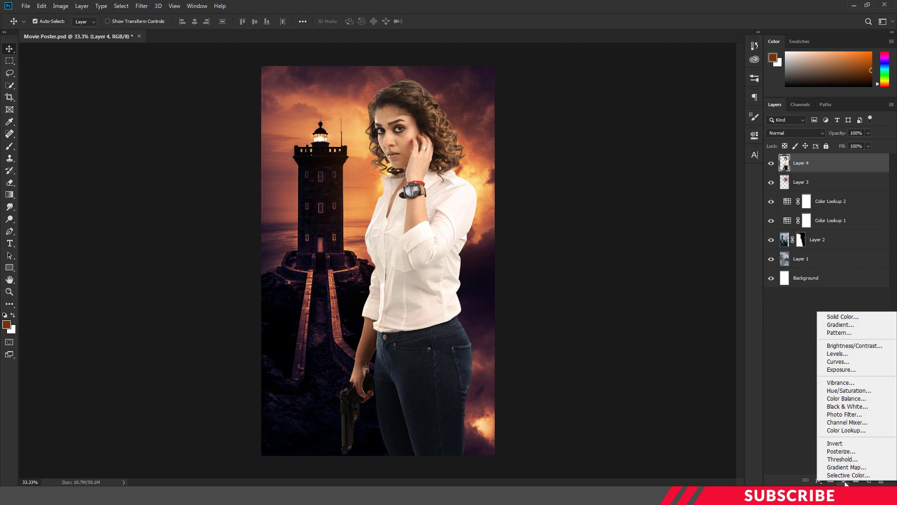
pyautogui.click(848, 467)
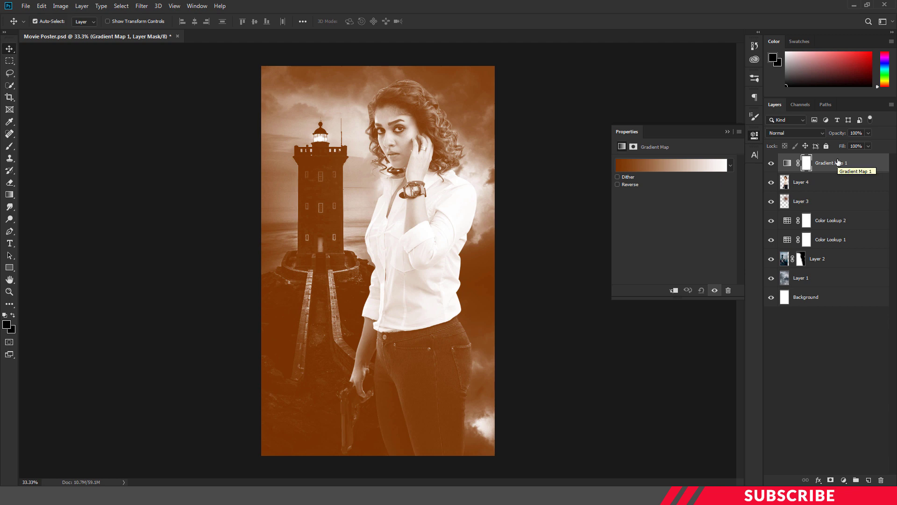
pyautogui.rightClick(838, 162)
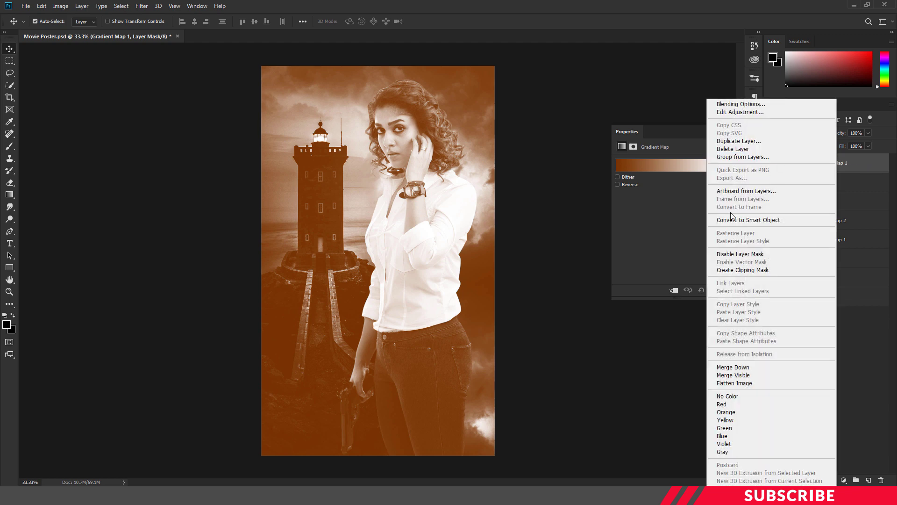
pyautogui.click(748, 270)
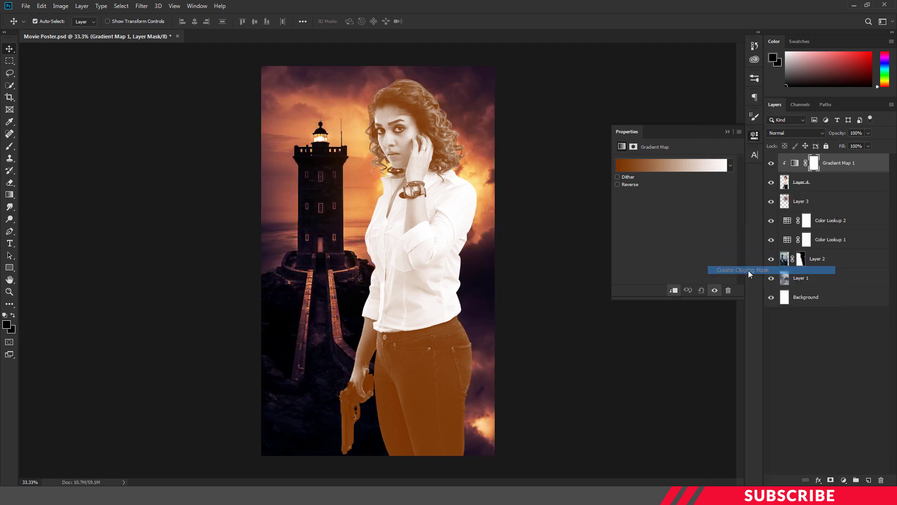
pyautogui.click(651, 166)
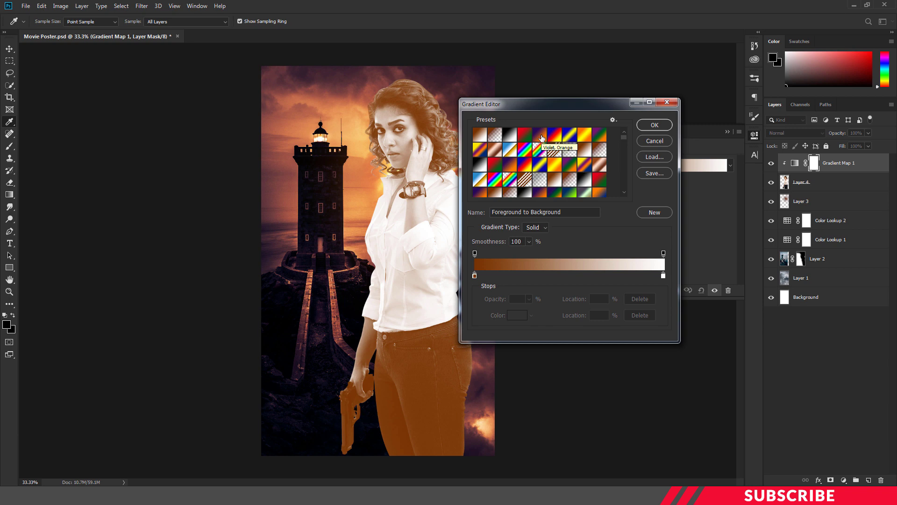
pyautogui.click(541, 136)
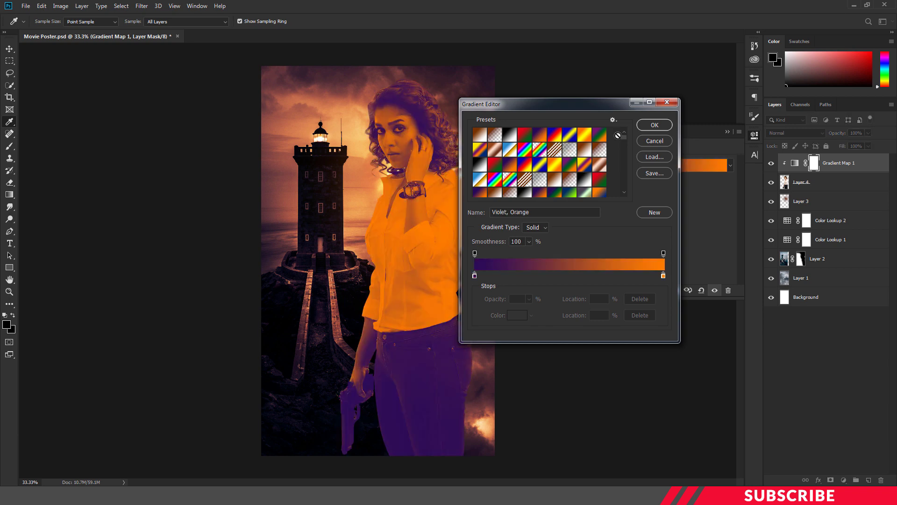
pyautogui.click(644, 128)
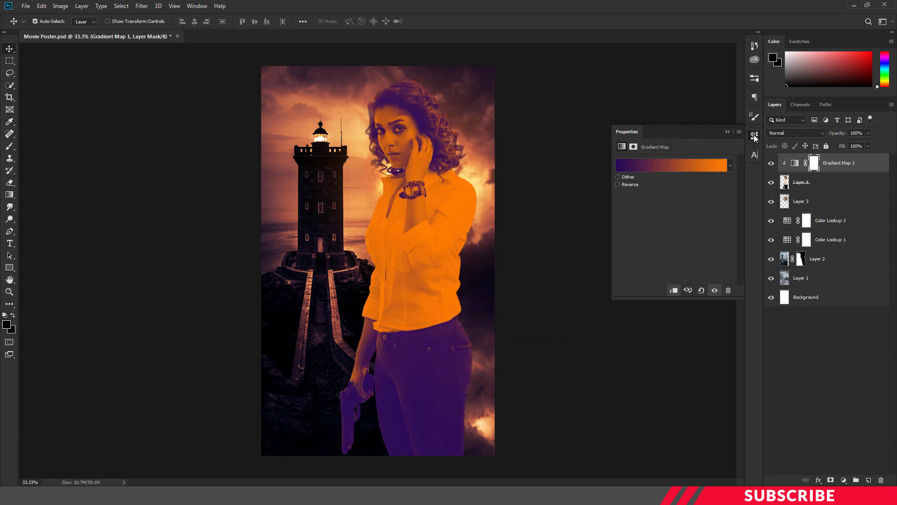
pyautogui.click(754, 135)
# Step: Blend the Gradient Map as Soft Light at 30% opacity
pyautogui.click(794, 133)
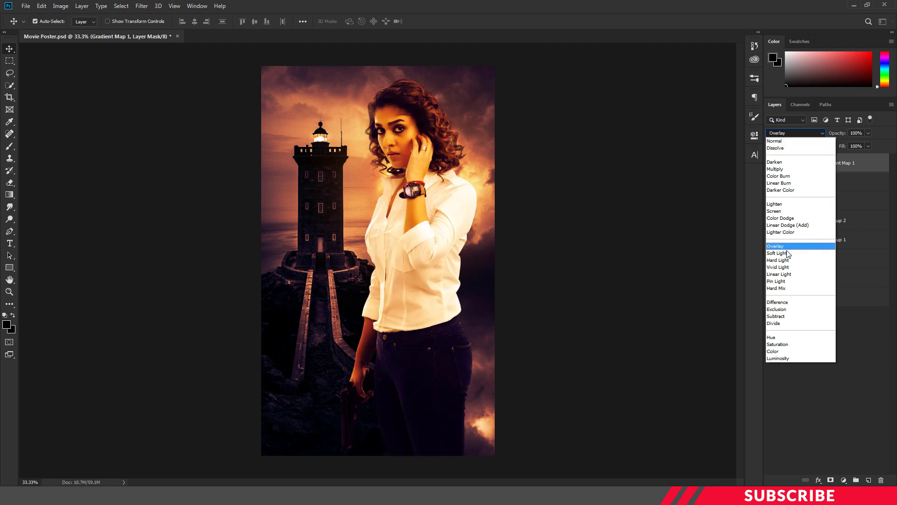
pyautogui.click(777, 252)
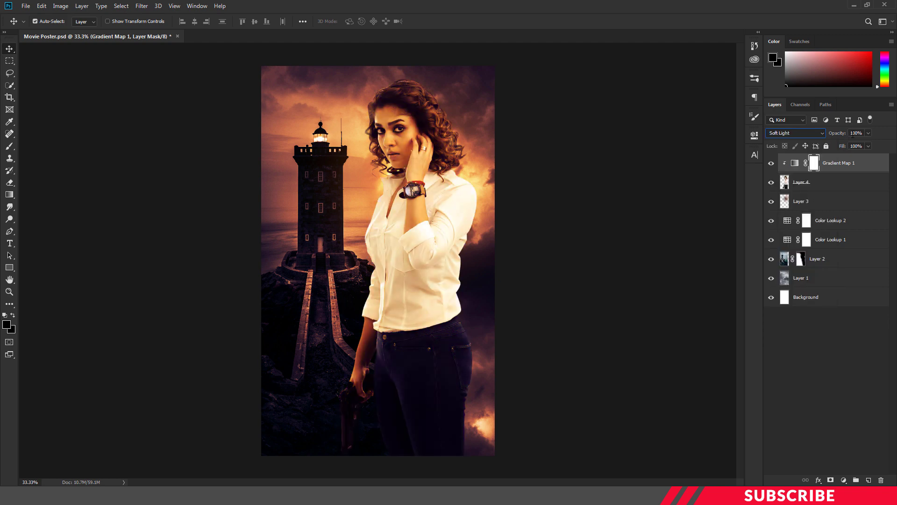
pyautogui.click(855, 133)
pyautogui.write('1')
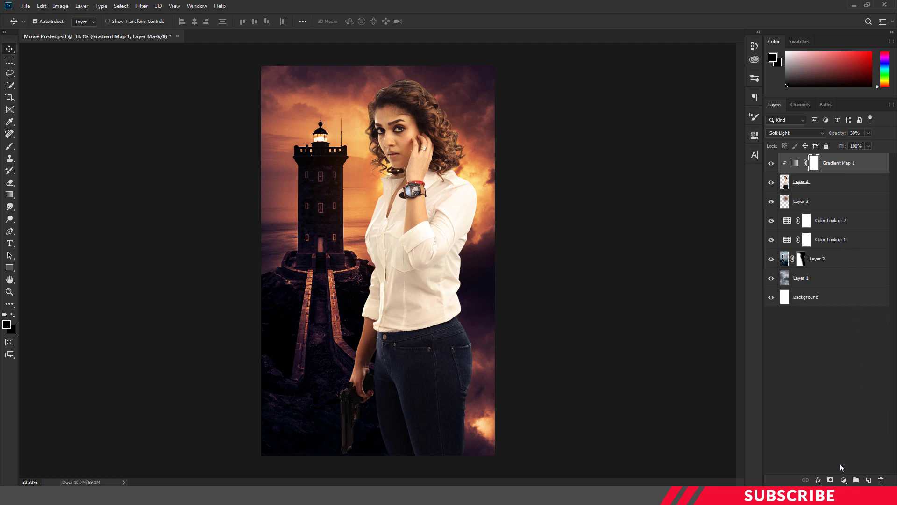
pyautogui.click(843, 480)
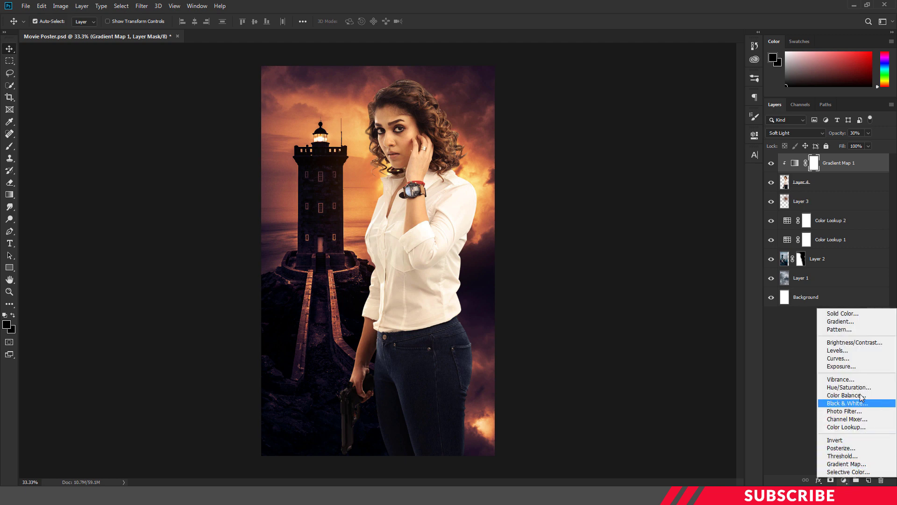
# Step: Add a Brightness/Contrast layer (Brightness -14, Contrast -15) clipped to the woman's Layer 4
pyautogui.click(864, 344)
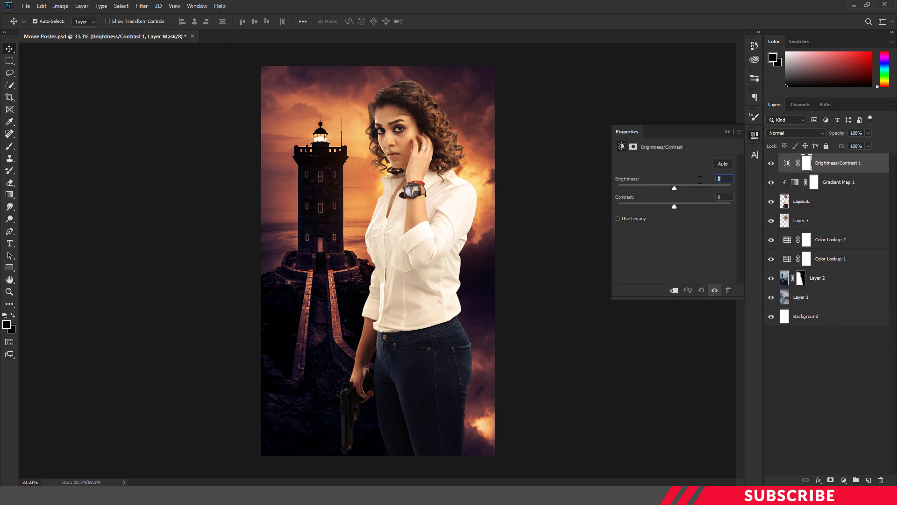
pyautogui.write('14')
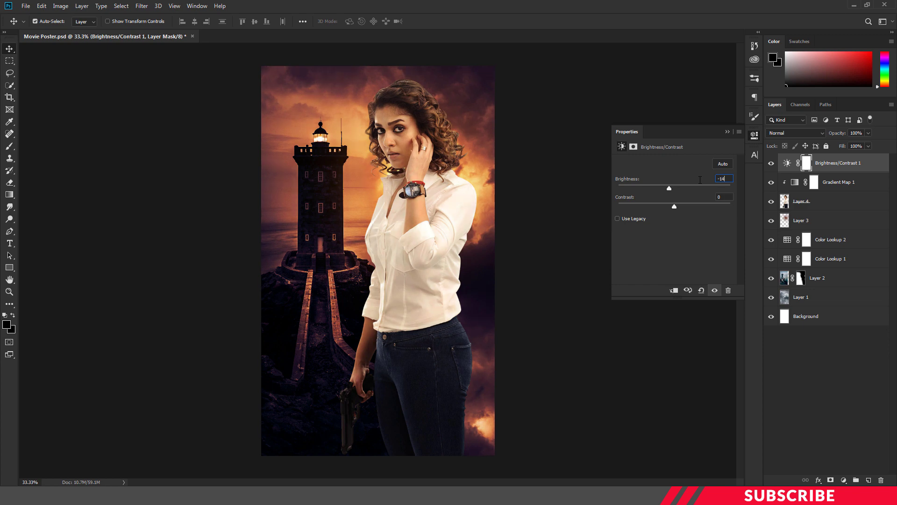
pyautogui.click(726, 196)
pyautogui.write('15')
pyautogui.click(754, 135)
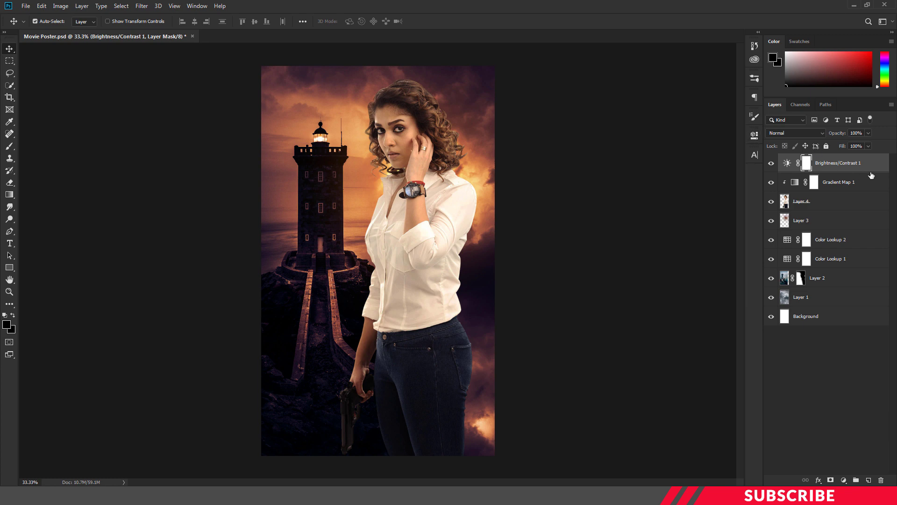
pyautogui.rightClick(854, 166)
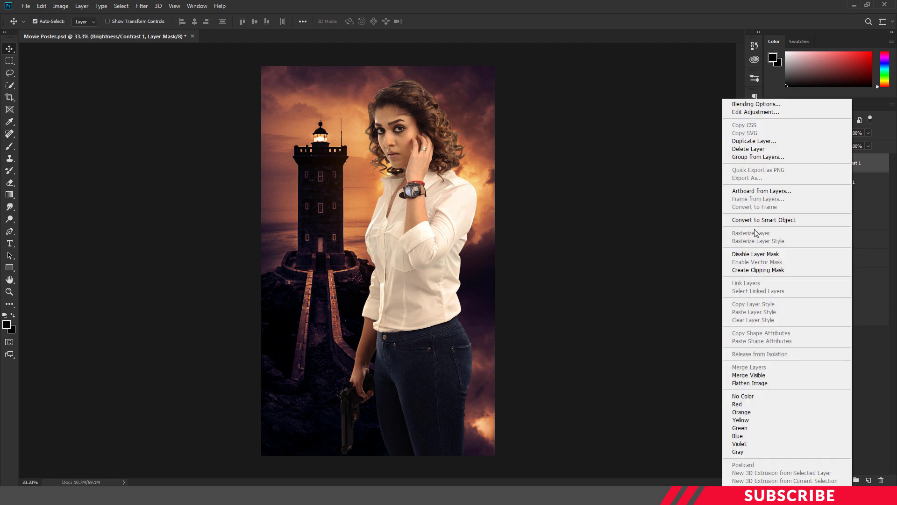
pyautogui.click(767, 270)
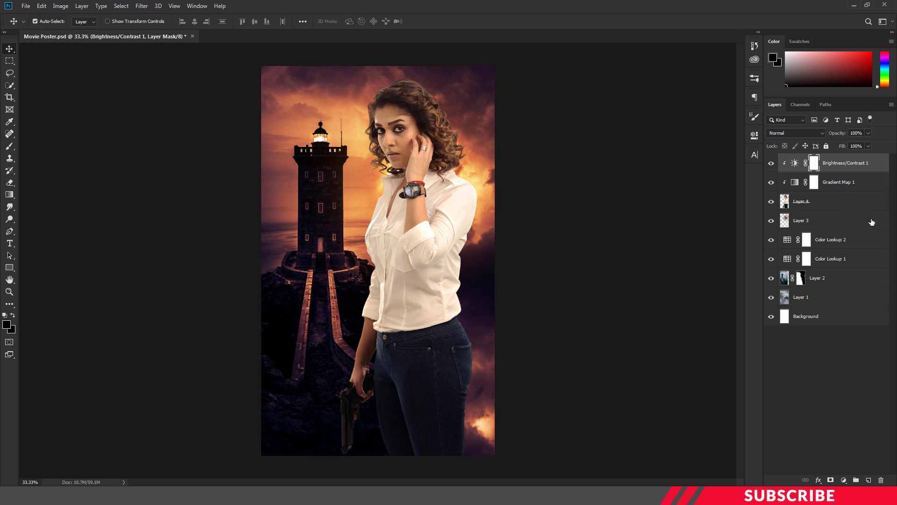
pyautogui.click(864, 176)
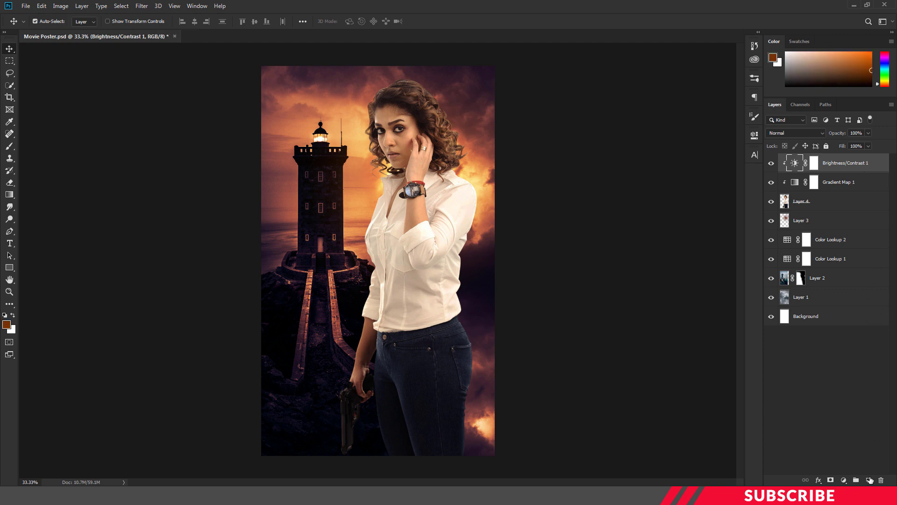
# Step: Add a new Layer 5 clipped to the woman, blended in Screen mode
pyautogui.click(870, 479)
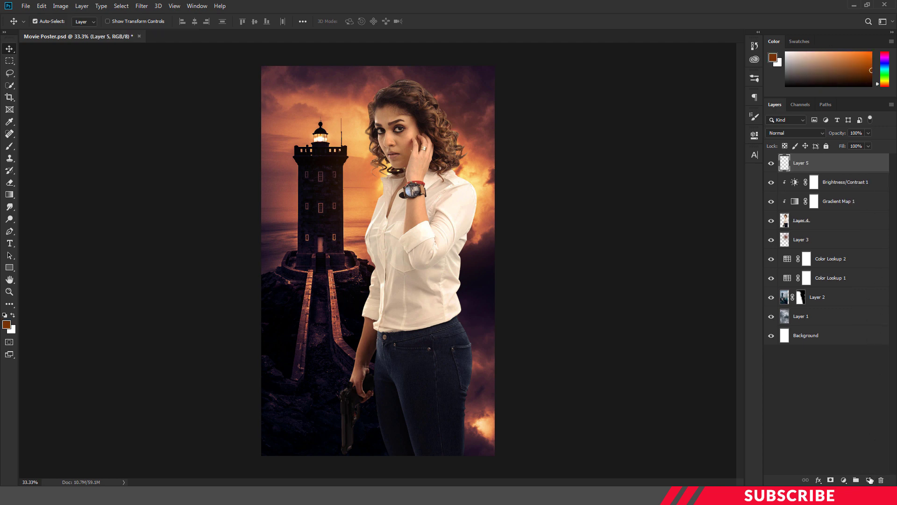
pyautogui.rightClick(849, 162)
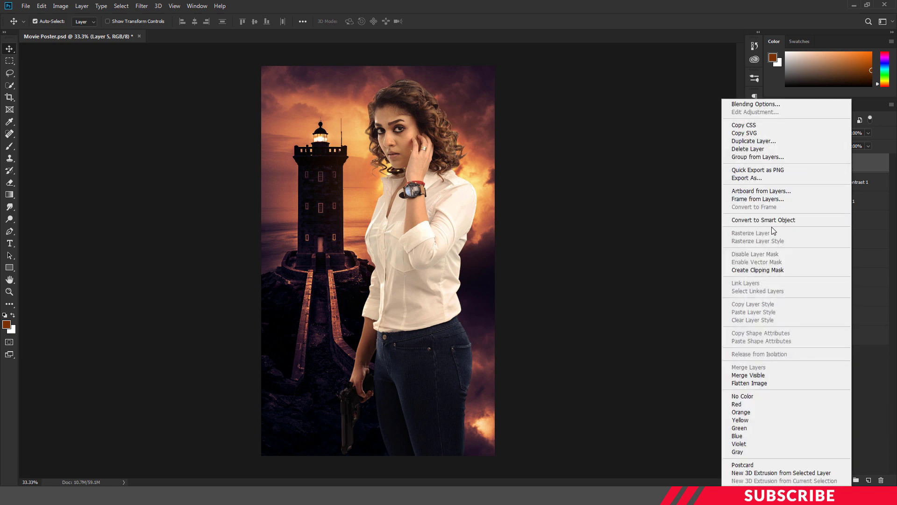
pyautogui.click(773, 270)
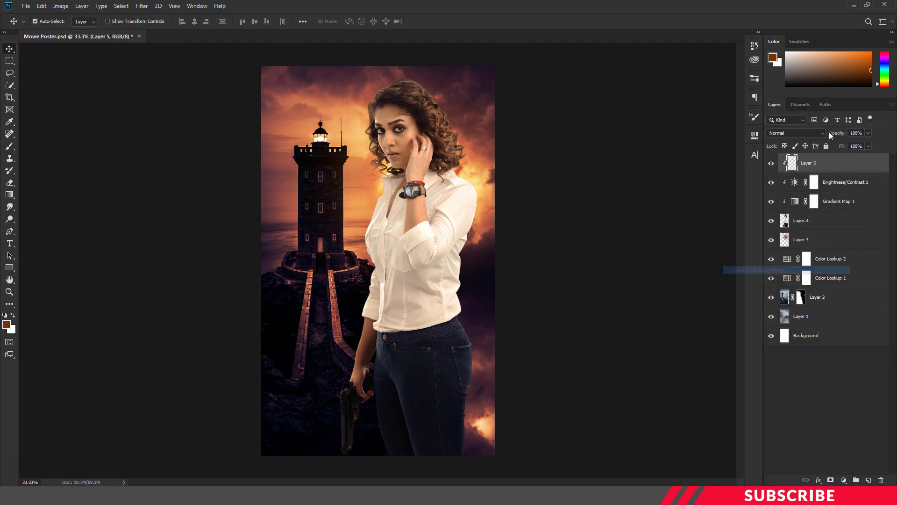
pyautogui.click(794, 133)
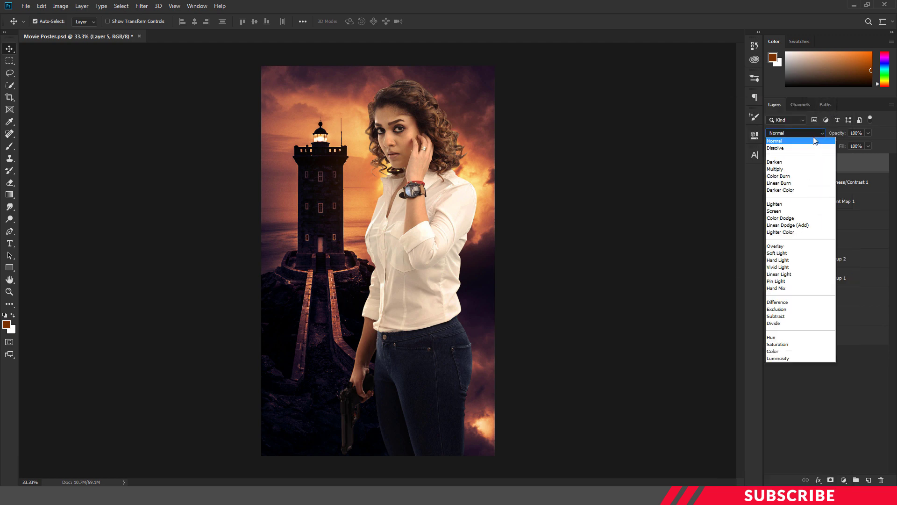
pyautogui.click(797, 211)
# Step: Set the foreground painting colour to orange f48e1f
pyautogui.click(7, 324)
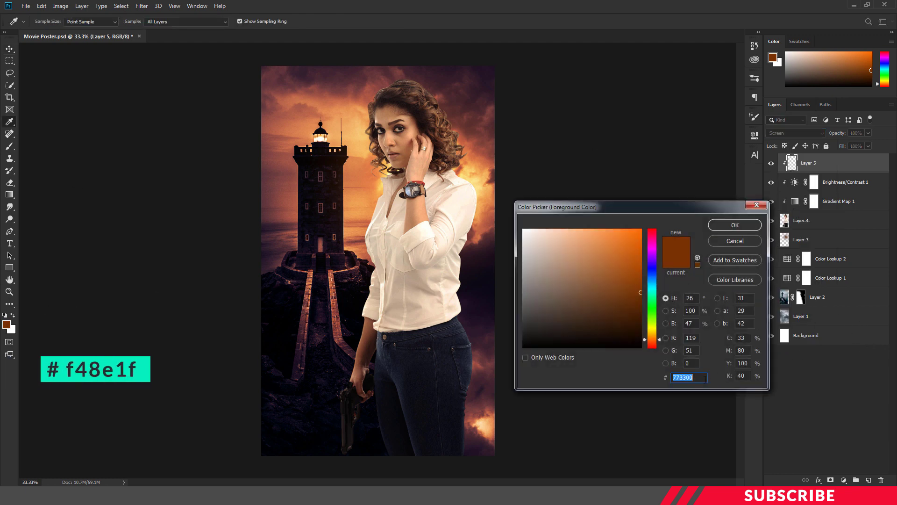
pyautogui.write('f4')
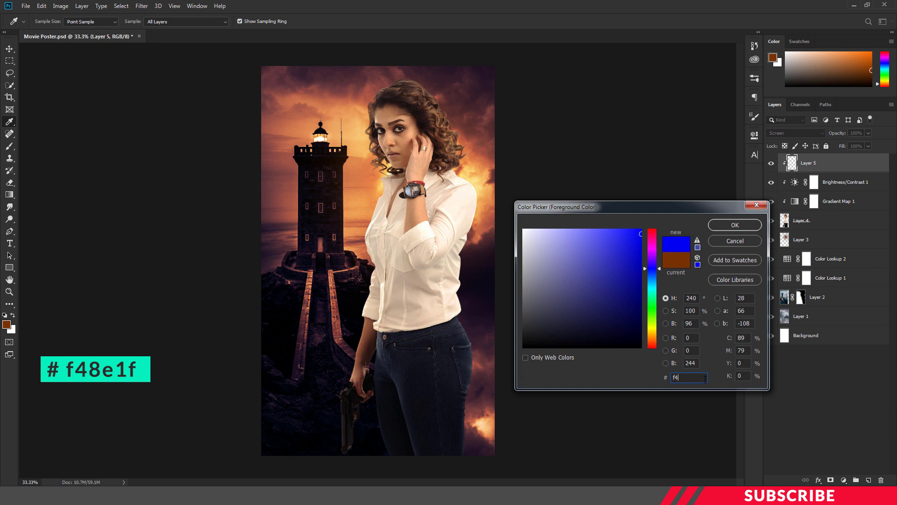
pyautogui.write('8e')
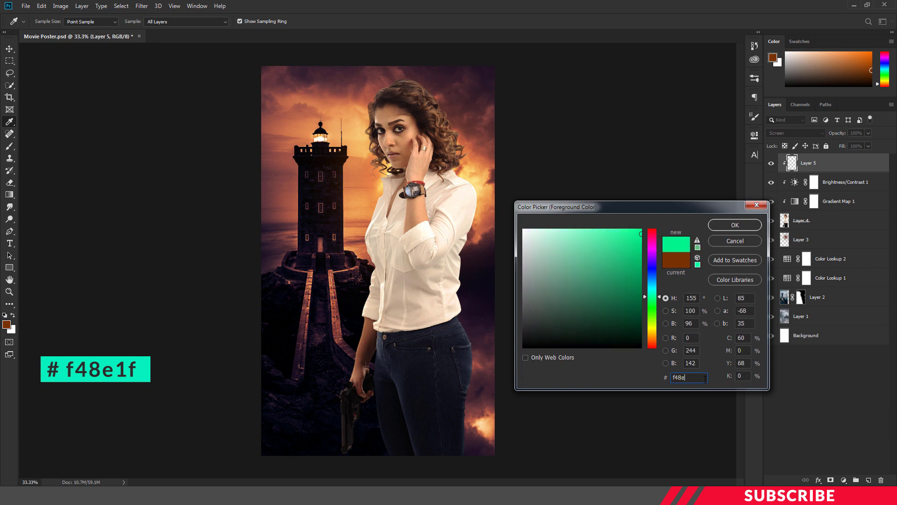
pyautogui.write('1f')
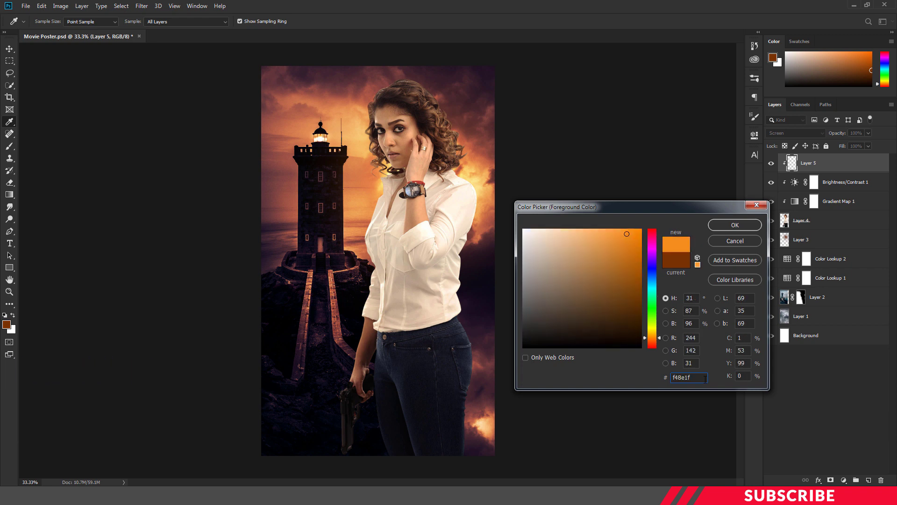
pyautogui.press('Return')
# Step: Set up the soft round pressure-opacity brush at 900 px and 50% opacity
pyautogui.press('v')
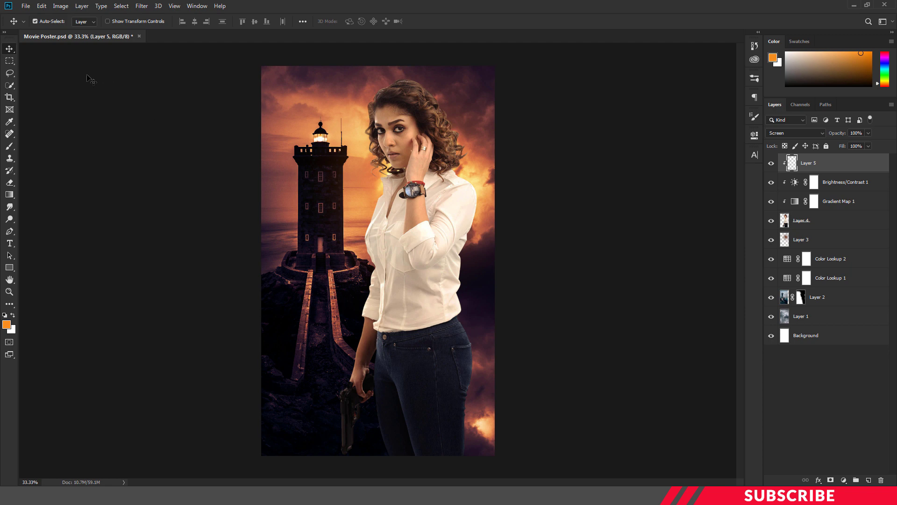
pyautogui.press('b')
pyautogui.rightClick(11, 146)
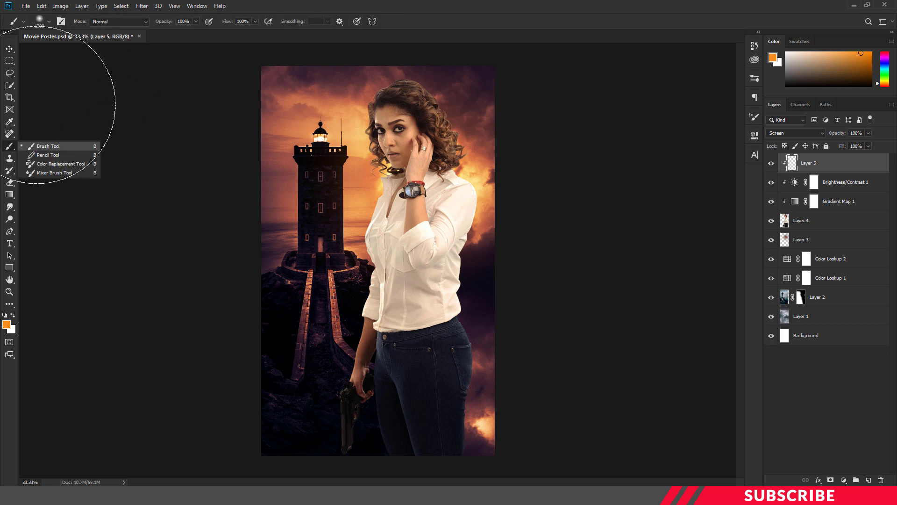
pyautogui.click(48, 22)
pyautogui.click(56, 172)
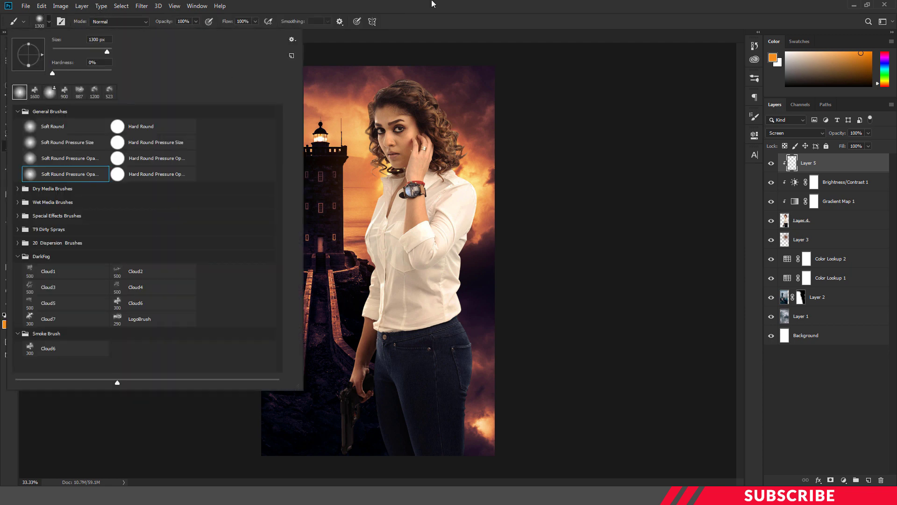
pyautogui.press('Return')
pyautogui.press('[')
pyautogui.press('[')
pyautogui.press('[')
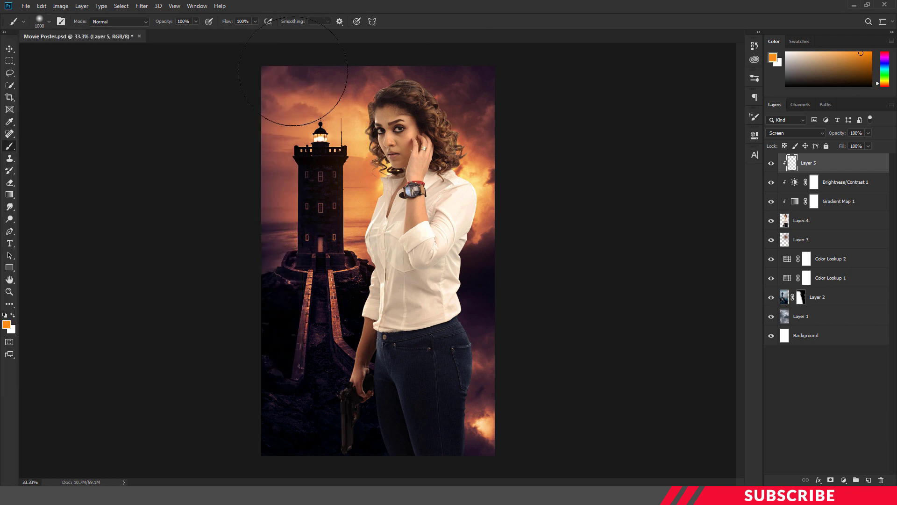
pyautogui.press('[')
pyautogui.click(196, 22)
pyautogui.click(180, 22)
pyautogui.write('50')
pyautogui.press('[')
pyautogui.press('[')
pyautogui.press('[')
# Step: Paint orange glow over the woman's right-side hair and down beside her shoulder
pyautogui.click(351, 131)
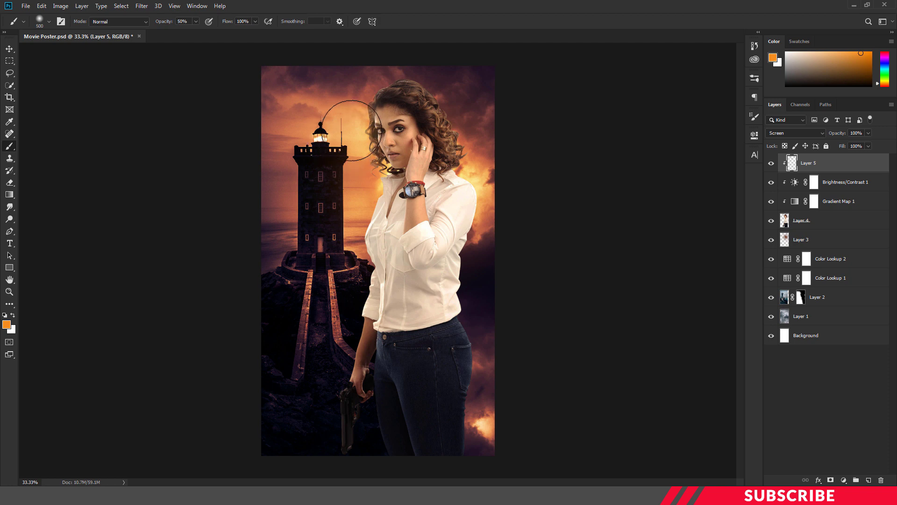
pyautogui.click(469, 117)
pyautogui.moveTo(465, 173)
pyautogui.mouseDown()
pyautogui.moveTo(506, 186)
pyautogui.moveTo(481, 318)
pyautogui.moveTo(511, 341)
pyautogui.moveTo(474, 200)
pyautogui.moveTo(479, 249)
pyautogui.mouseUp()
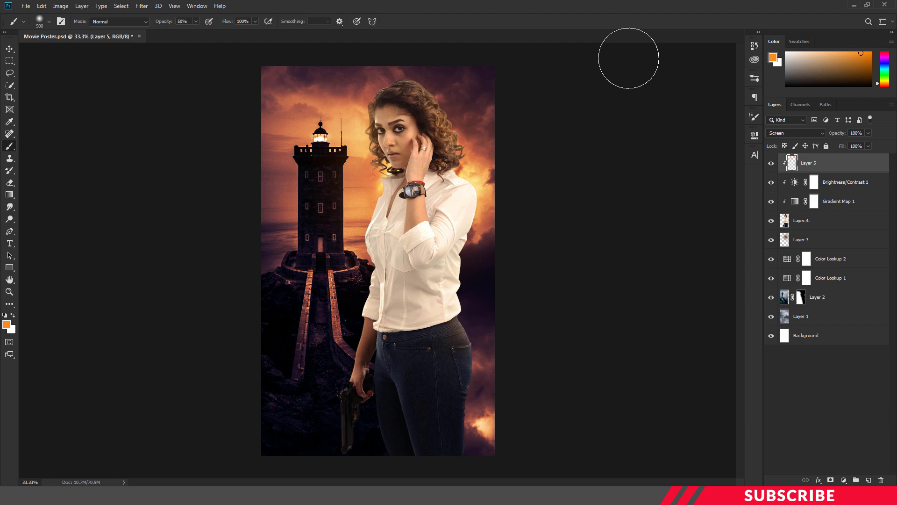
pyautogui.click(9, 48)
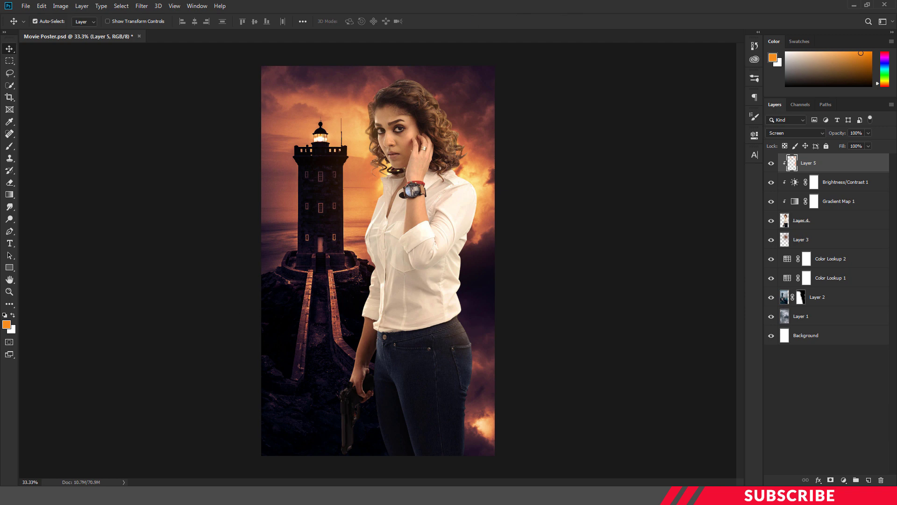
# Step: Load the Smoke Brush.abr brush set into Photoshop
pyautogui.hotkey('alt', 'Tab')
pyautogui.click(451, 188)
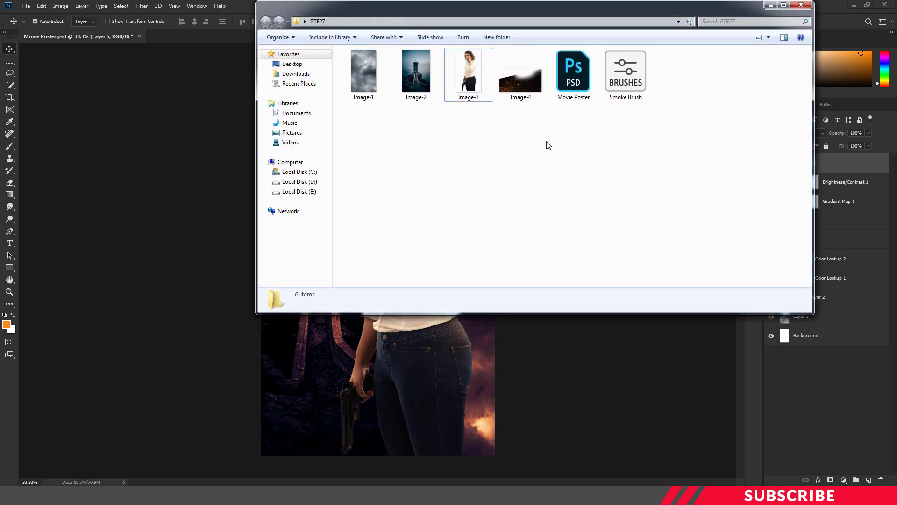
pyautogui.doubleClick(622, 86)
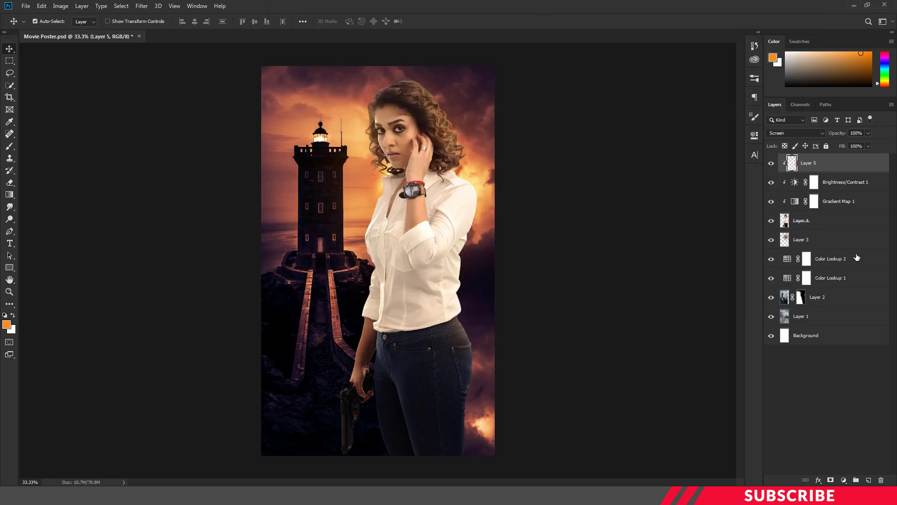
# Step: Add a new empty Layer 6 and set the foreground colour to black 000000
pyautogui.click(867, 480)
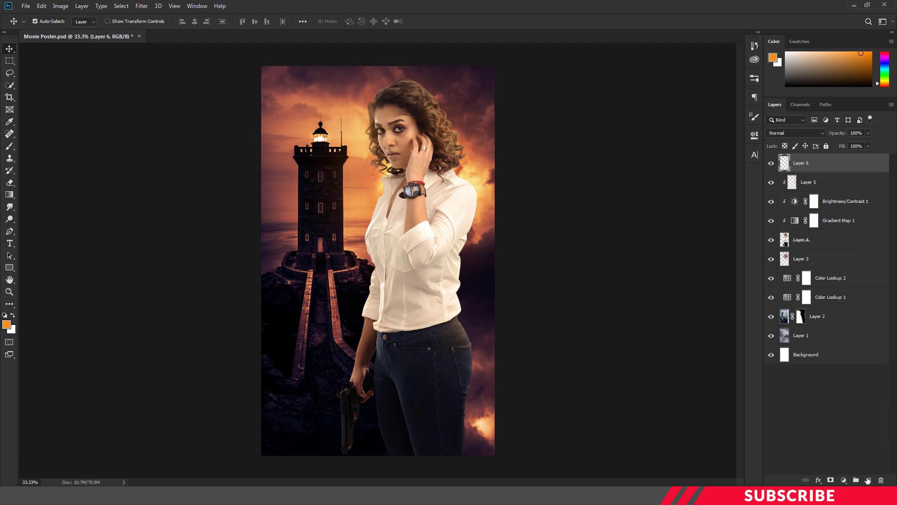
pyautogui.click(7, 324)
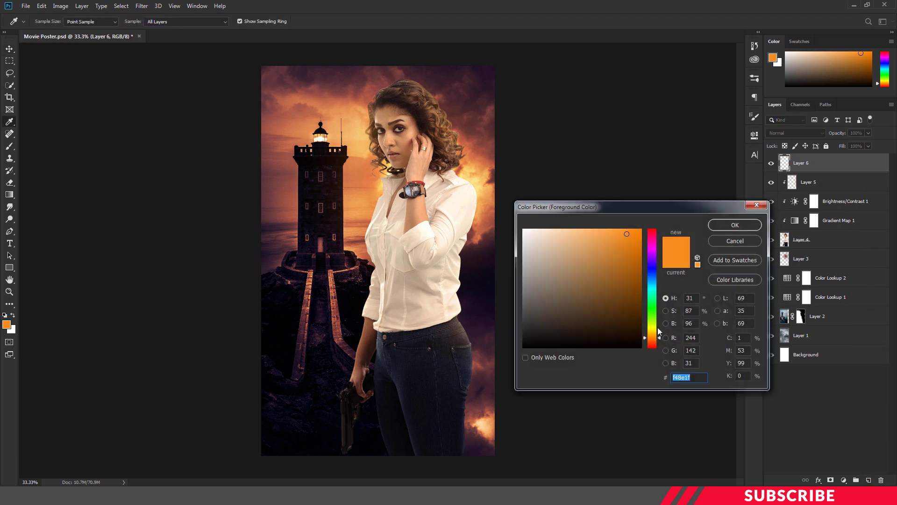
pyautogui.write('000000')
pyautogui.click(735, 226)
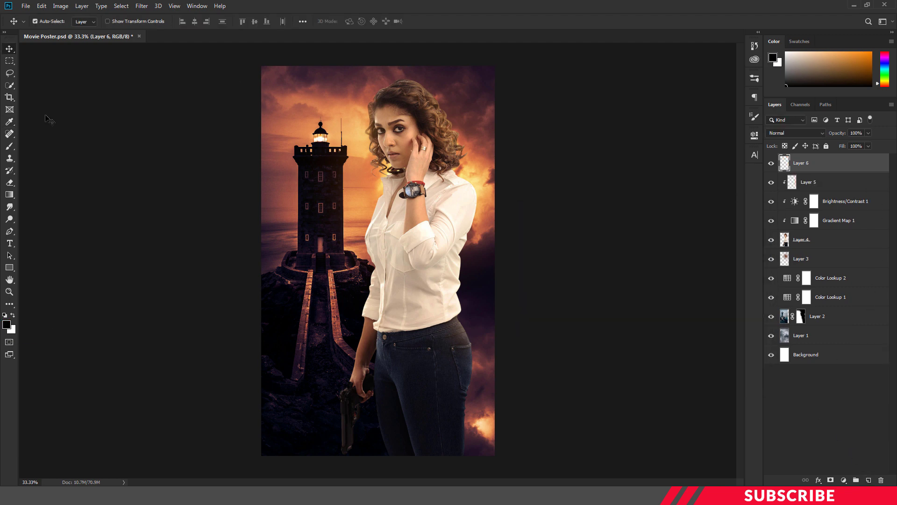
# Step: Stamp black smoke at the lower right with the Cloud6 brush at 1400 px, 100% opacity
pyautogui.press('b')
pyautogui.click(44, 23)
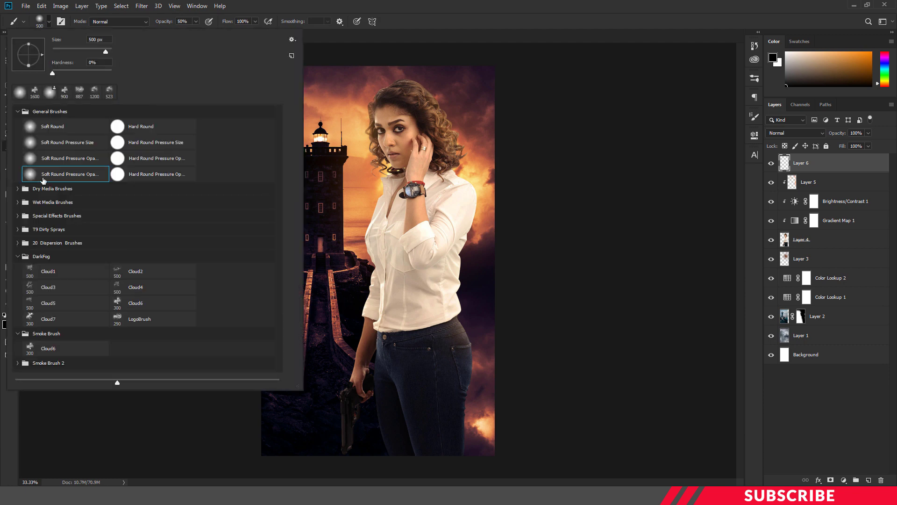
pyautogui.click(19, 333)
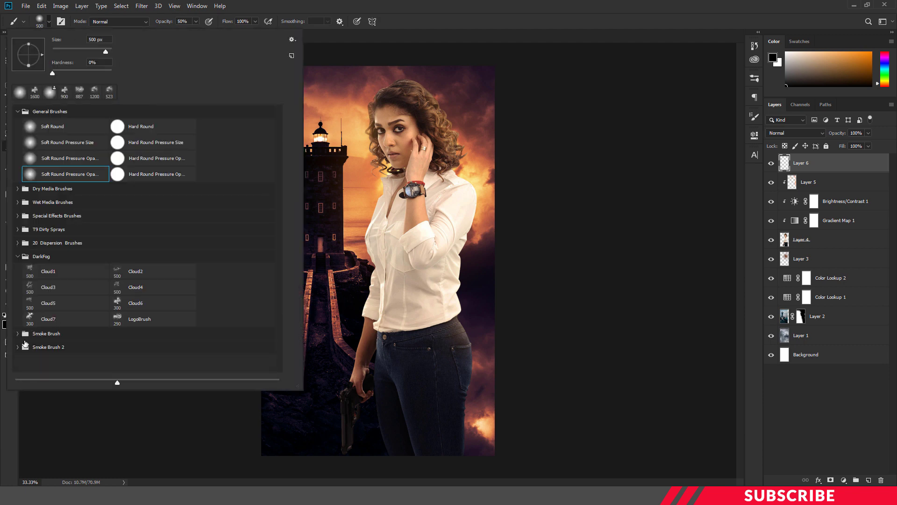
pyautogui.click(17, 333)
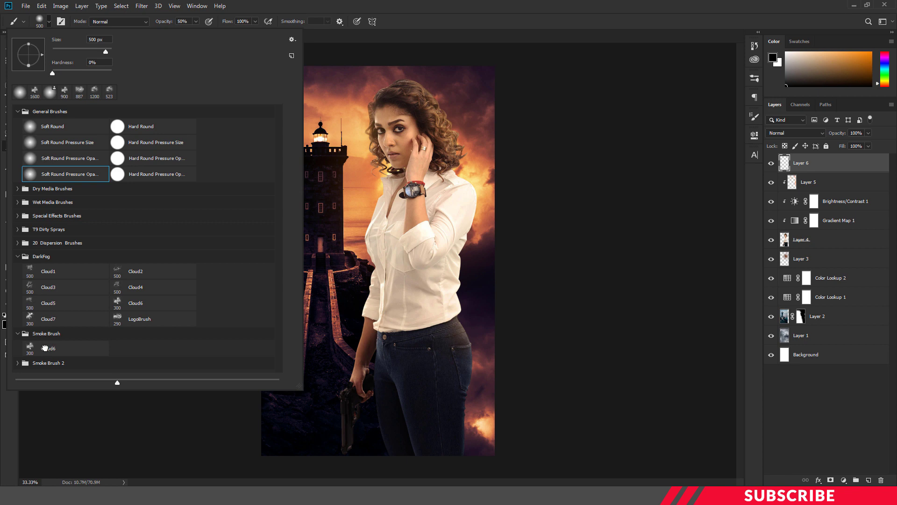
pyautogui.click(44, 348)
pyautogui.press('Return')
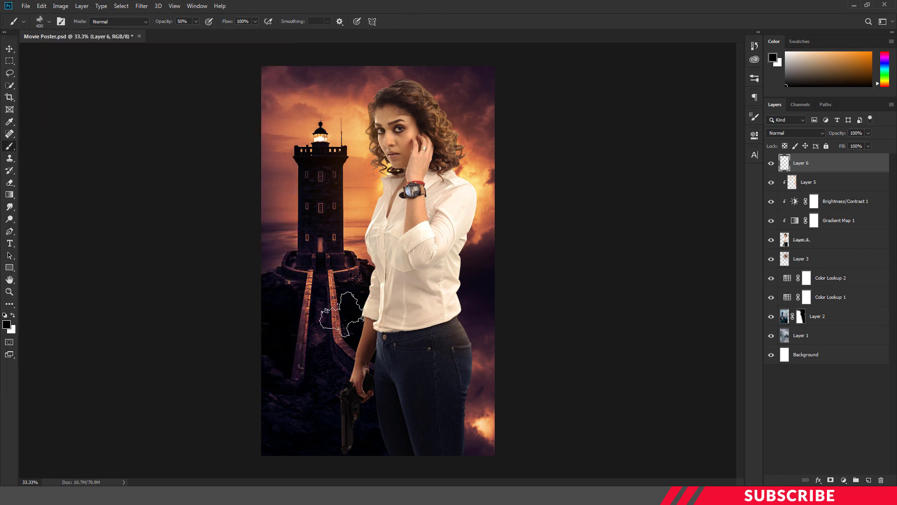
pyautogui.press(']')
pyautogui.press(']')
pyautogui.press(']')
pyautogui.press(']')
pyautogui.press(']')
pyautogui.press(']')
pyautogui.press(']')
pyautogui.press(']')
pyautogui.press(']')
pyautogui.hotkey('ctrl', '-')
pyautogui.click(195, 21)
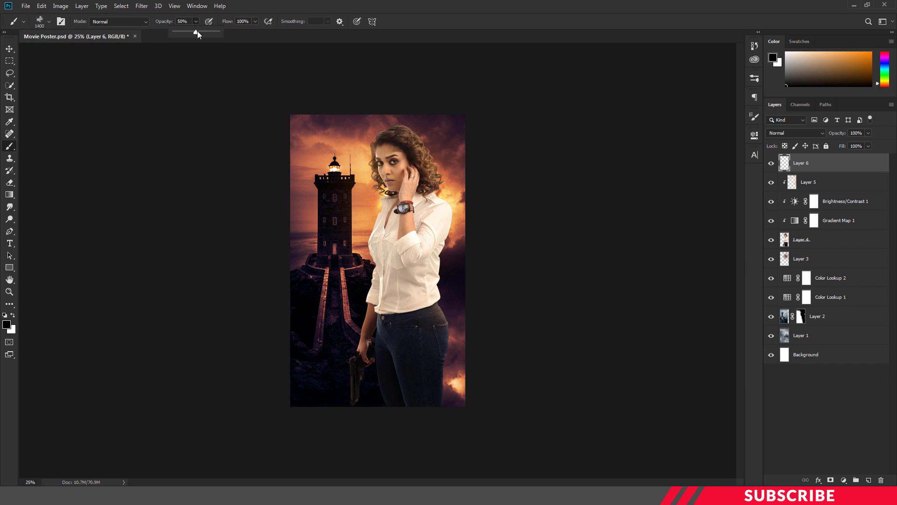
pyautogui.moveTo(197, 31); pyautogui.dragTo(223, 35)
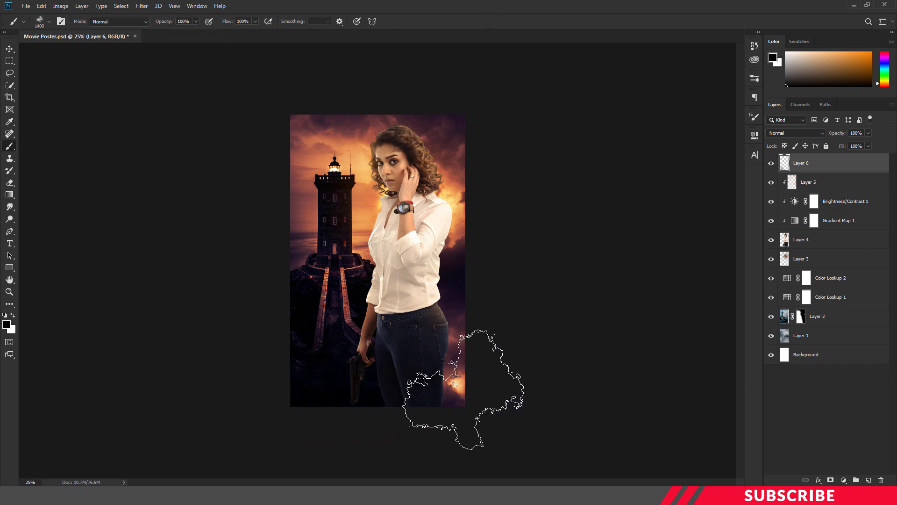
pyautogui.click(487, 343)
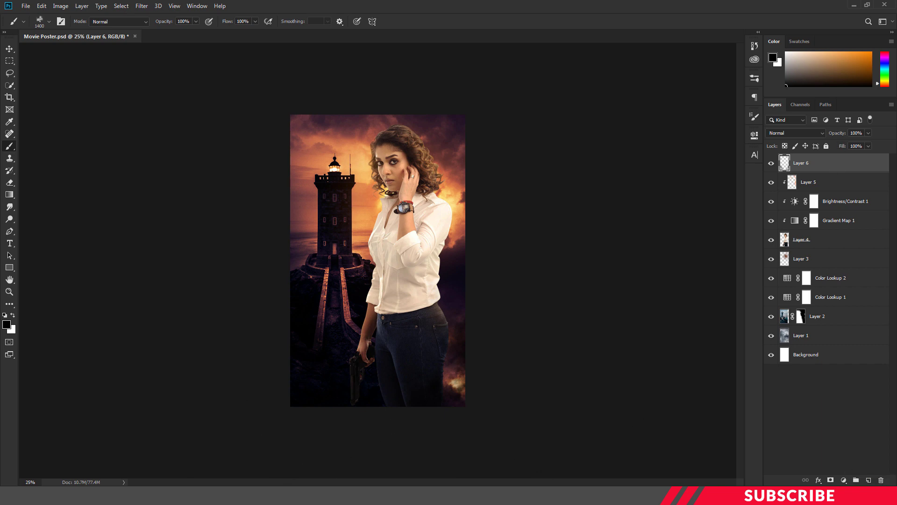
# Step: Open Image-4 and copy the sparks image into Movie Poster.psd, then close Image-4
pyautogui.click(272, 446)
pyautogui.click(462, 196)
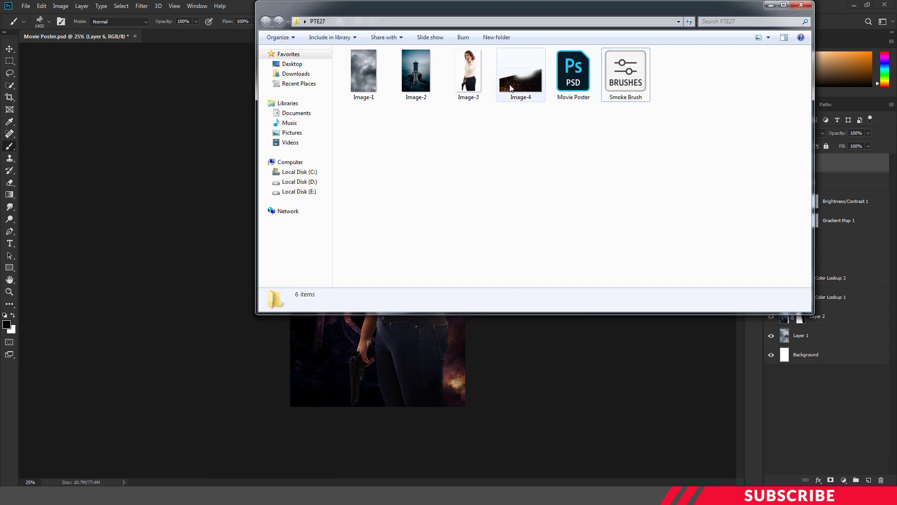
pyautogui.click(510, 88)
pyautogui.rightClick(510, 88)
pyautogui.moveTo(539, 200)
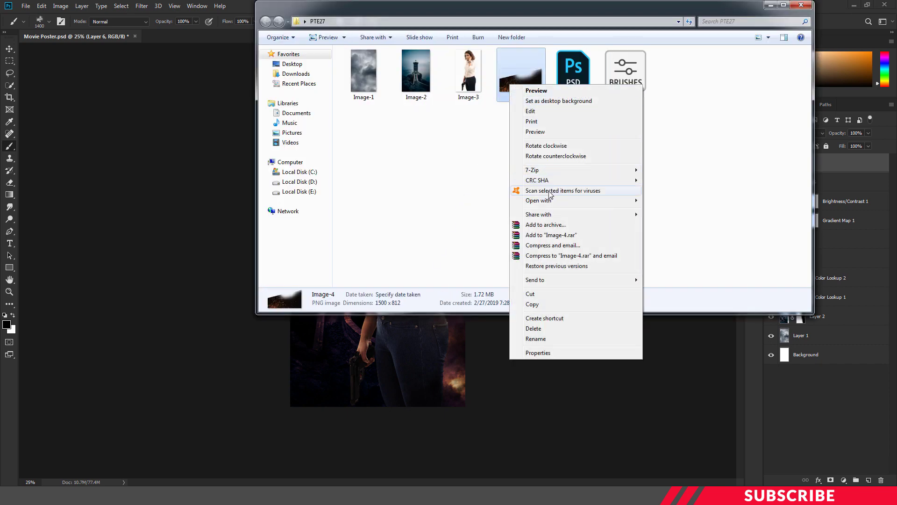
pyautogui.click(687, 200)
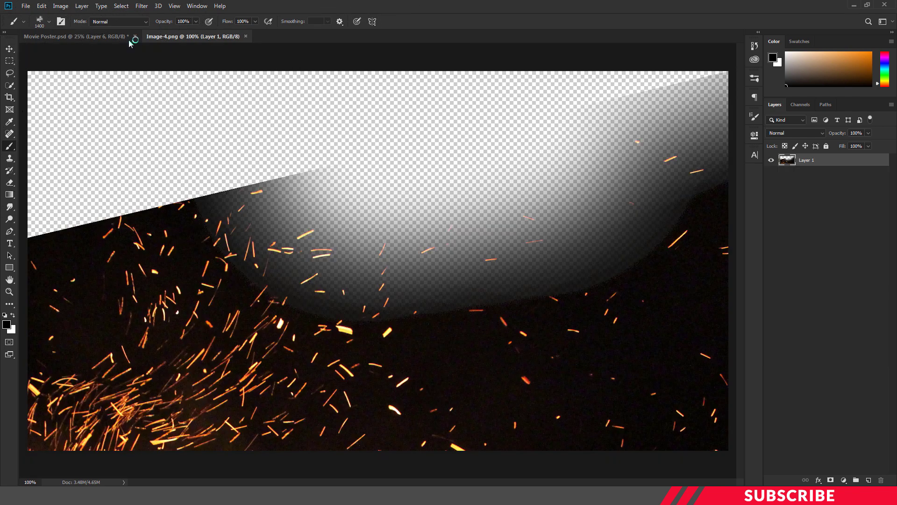
pyautogui.click(9, 48)
pyautogui.moveTo(230, 36); pyautogui.dragTo(230, 66)
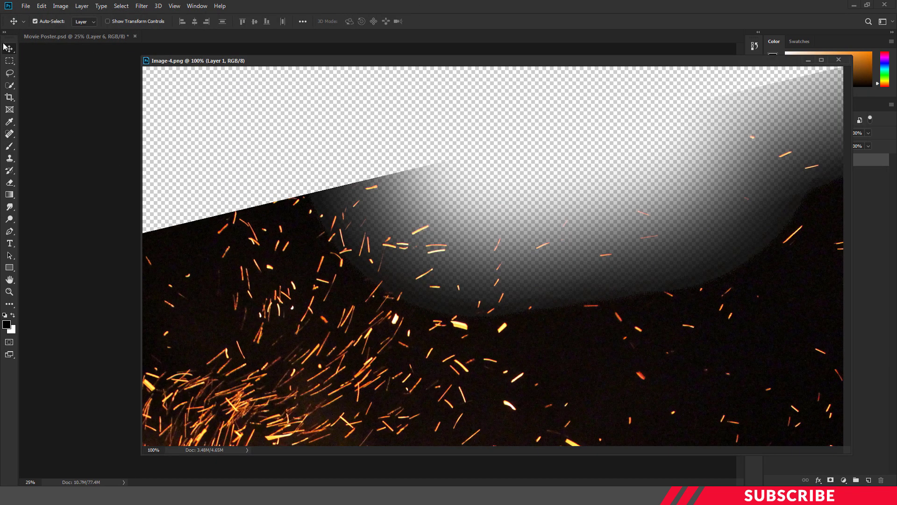
pyautogui.moveTo(205, 264); pyautogui.dragTo(79, 234)
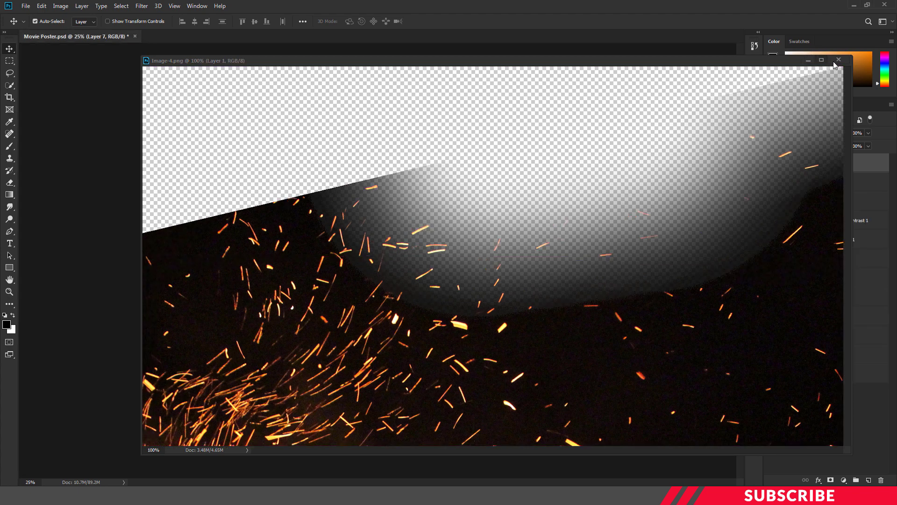
pyautogui.click(836, 61)
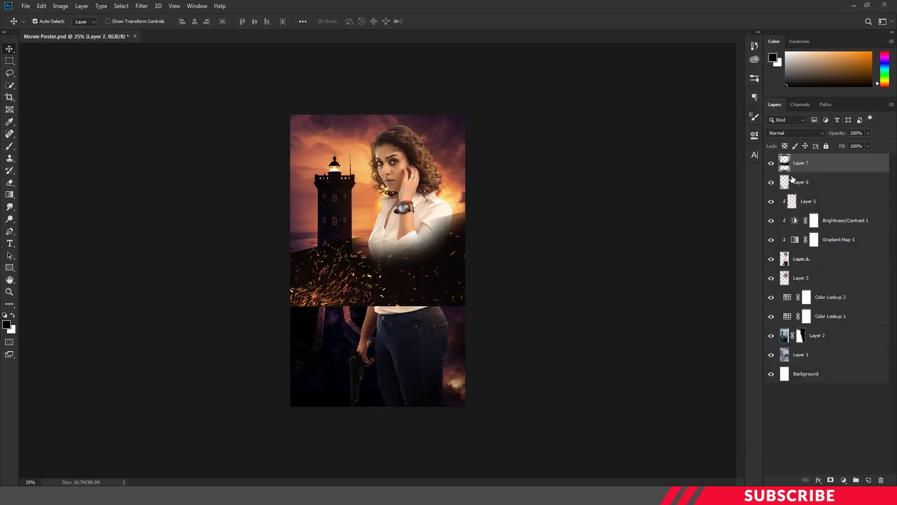
# Step: Move the sparks layer across the poster's bottom and blend it in Screen mode
pyautogui.moveTo(392, 275); pyautogui.dragTo(382, 373)
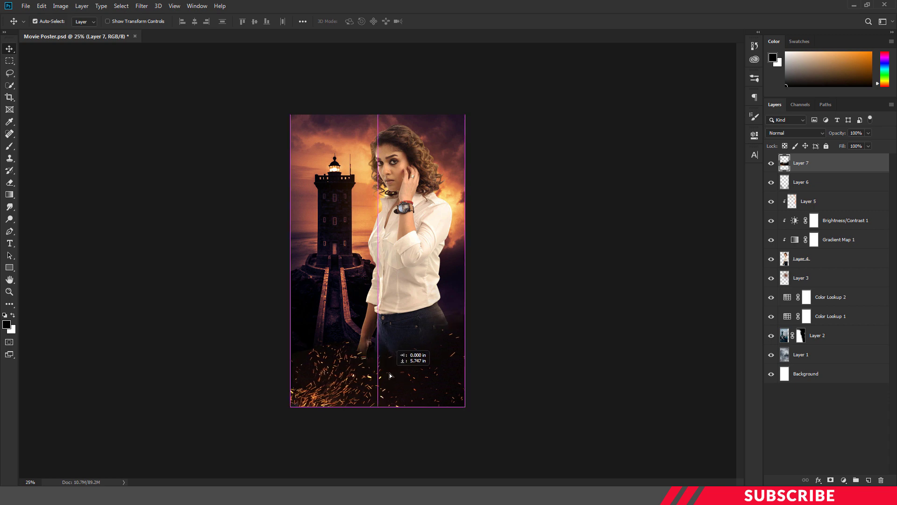
pyautogui.moveTo(383, 376); pyautogui.dragTo(390, 375)
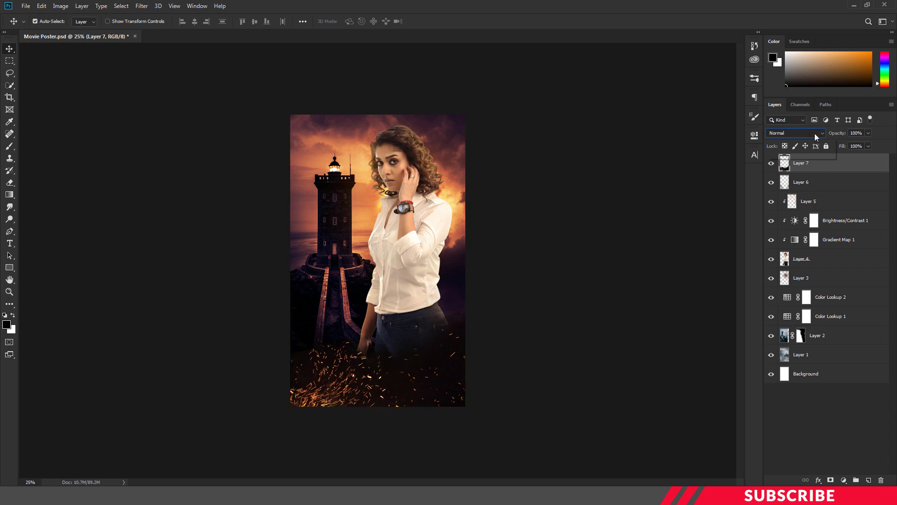
pyautogui.click(815, 133)
pyautogui.click(779, 211)
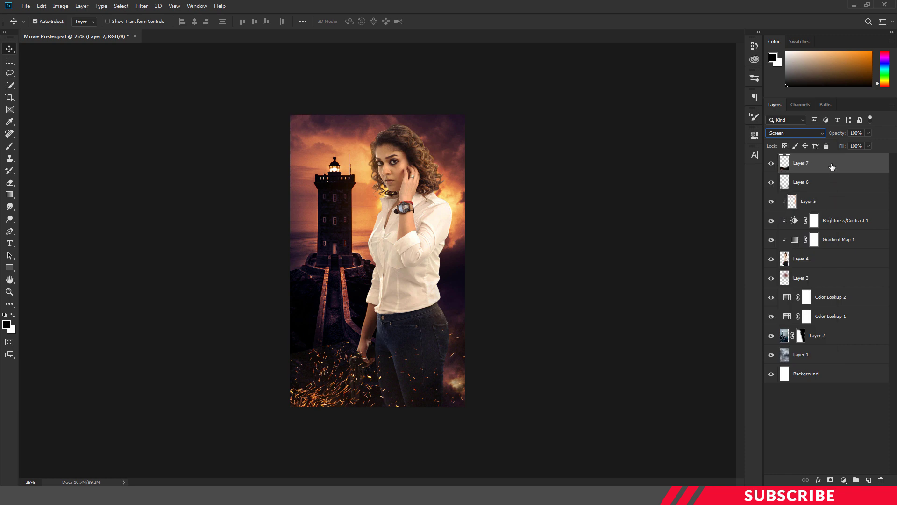
pyautogui.click(844, 183)
pyautogui.click(844, 170)
pyautogui.hotkey('ctrl', '+')
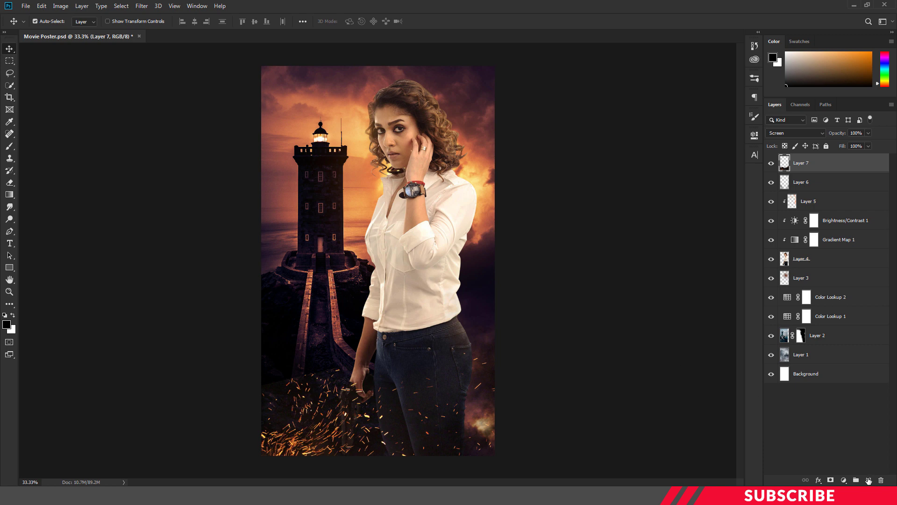
# Step: Add a new layer and set the foreground colour to light orange fbc65c
pyautogui.click(868, 480)
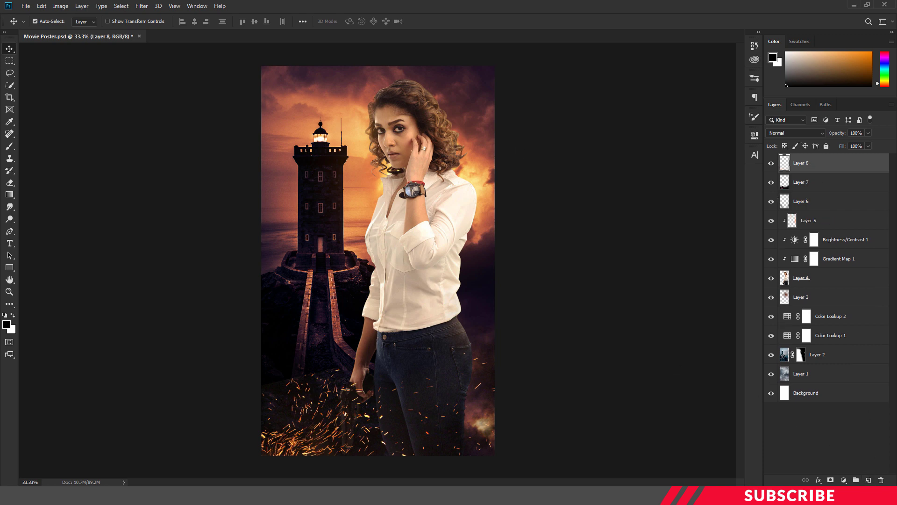
pyautogui.click(6, 324)
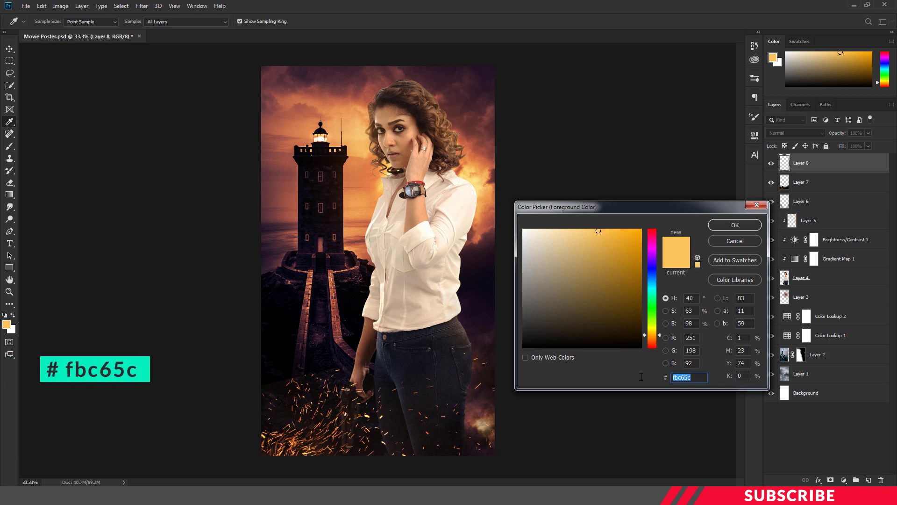
pyautogui.click(748, 228)
# Step: Type the title 'N9' and move it to the poster's lower left
pyautogui.press('t')
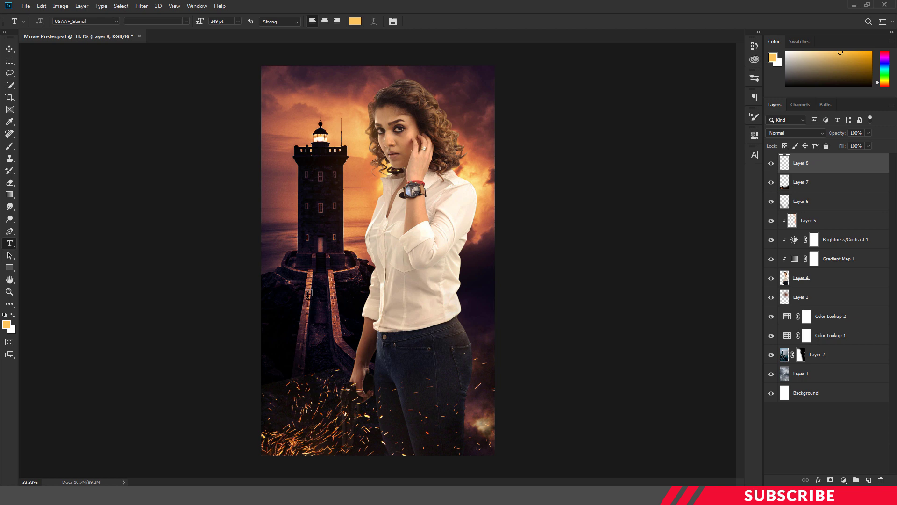
pyautogui.click(307, 294)
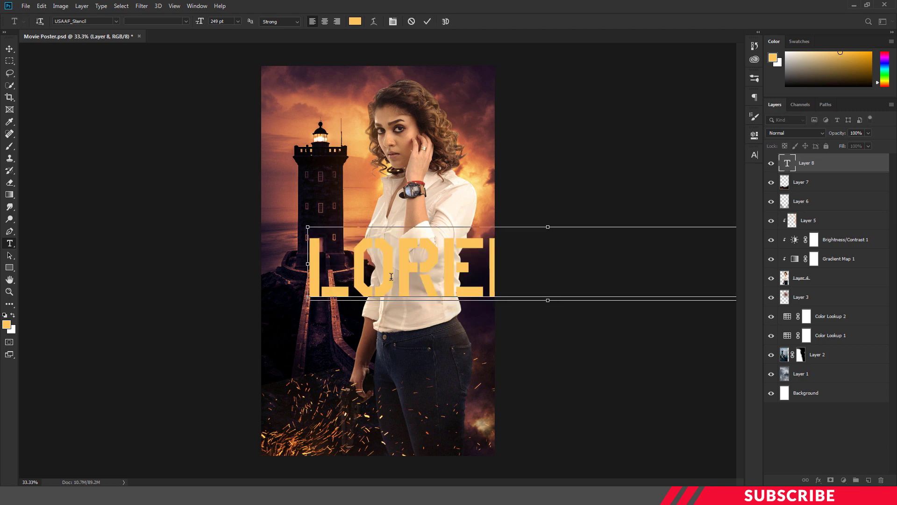
pyautogui.hotkey('ctrl', 'a')
pyautogui.write('N')
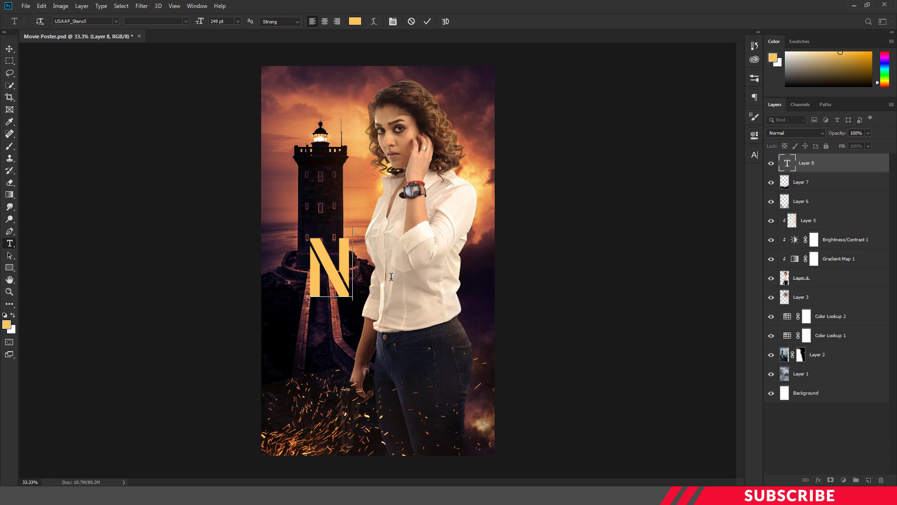
pyautogui.write('9')
pyautogui.hotkey('ctrl', 'Return')
pyautogui.press('v')
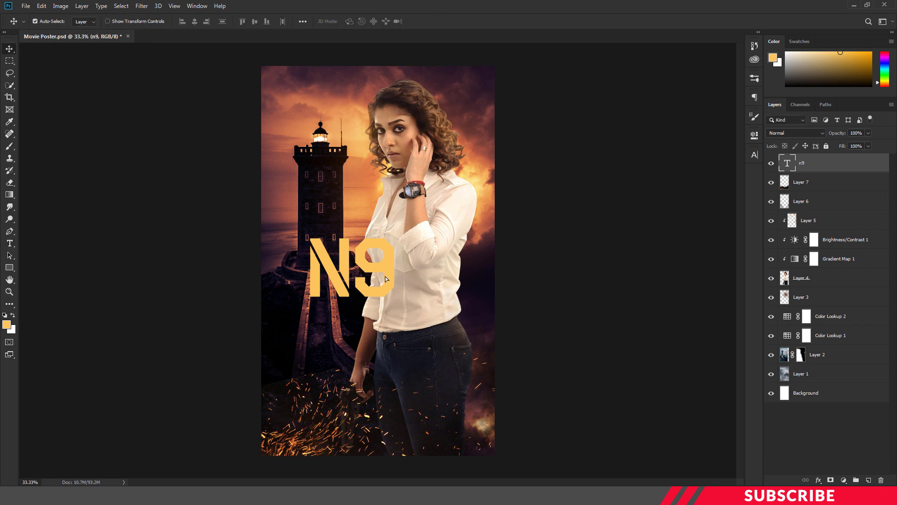
pyautogui.moveTo(391, 276); pyautogui.dragTo(356, 305)
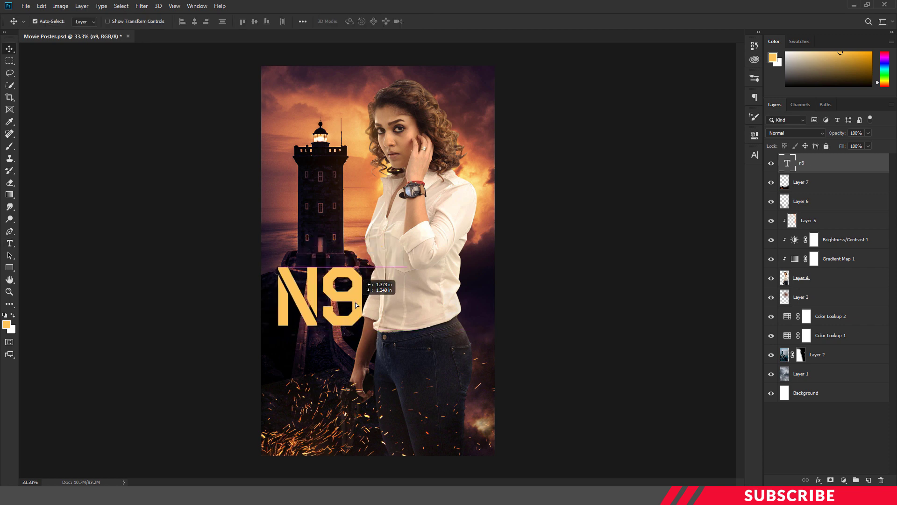
pyautogui.hotkey('shift', 'Left')
pyautogui.hotkey('shift', 'Left')
pyautogui.hotkey('shift', 'Left')
pyautogui.hotkey('shift', 'Left')
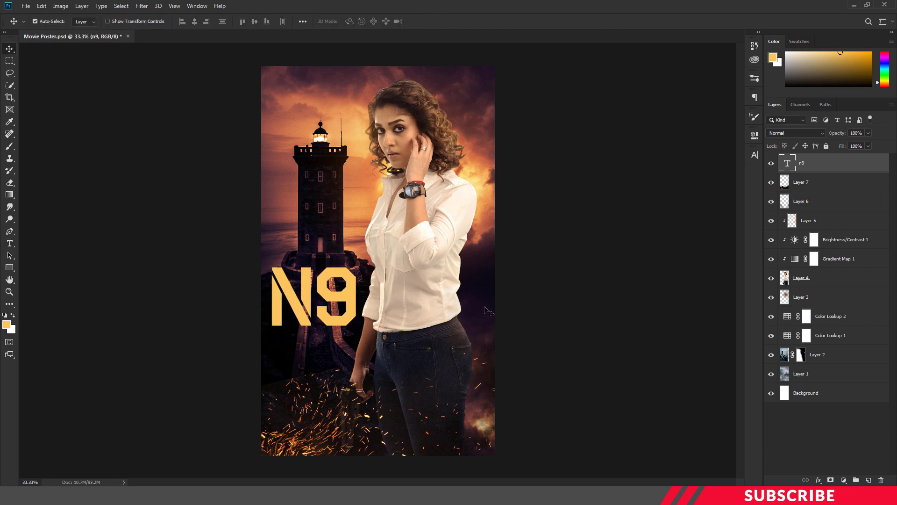
# Step: Enable a Normal-mode drop shadow on the n9 layer with colour 7b4214
pyautogui.rightClick(794, 161)
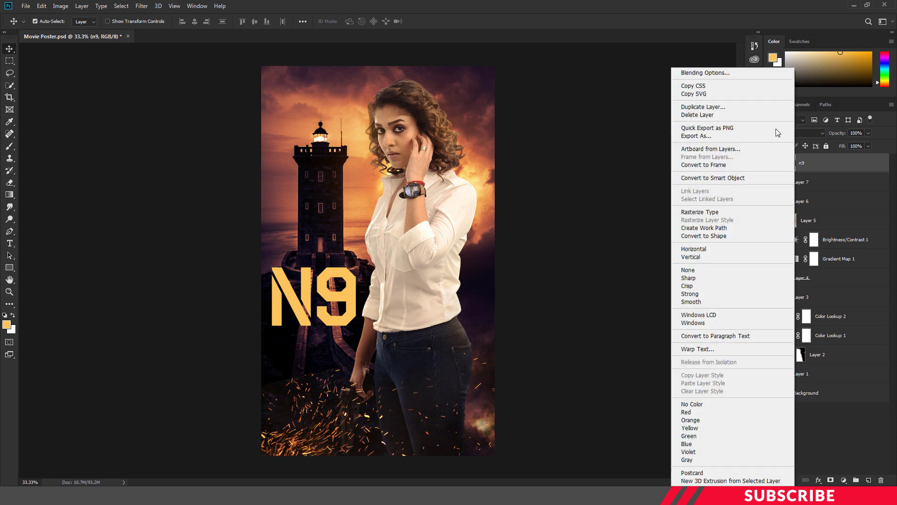
pyautogui.click(728, 74)
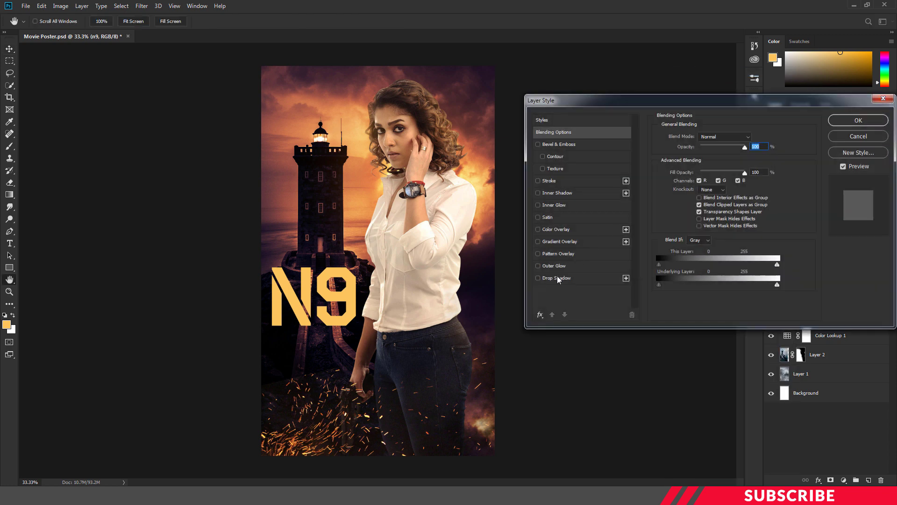
pyautogui.click(556, 278)
pyautogui.click(737, 136)
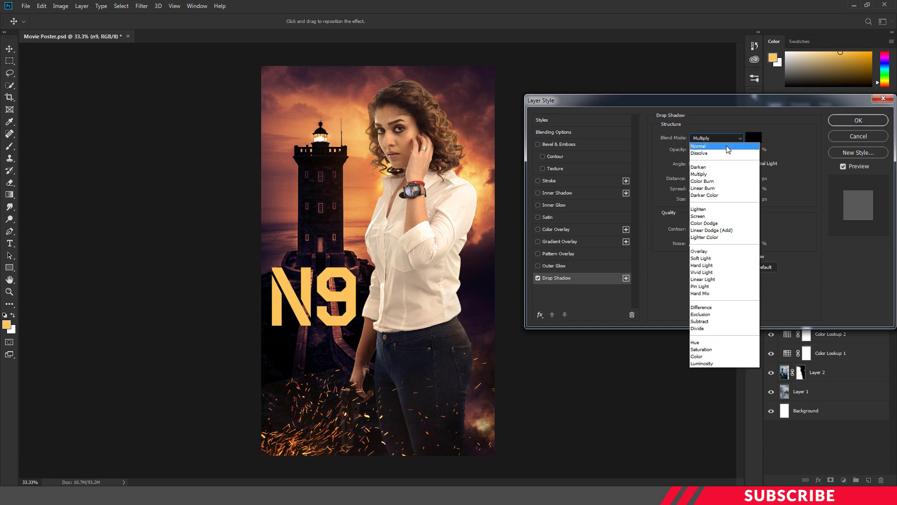
pyautogui.click(756, 139)
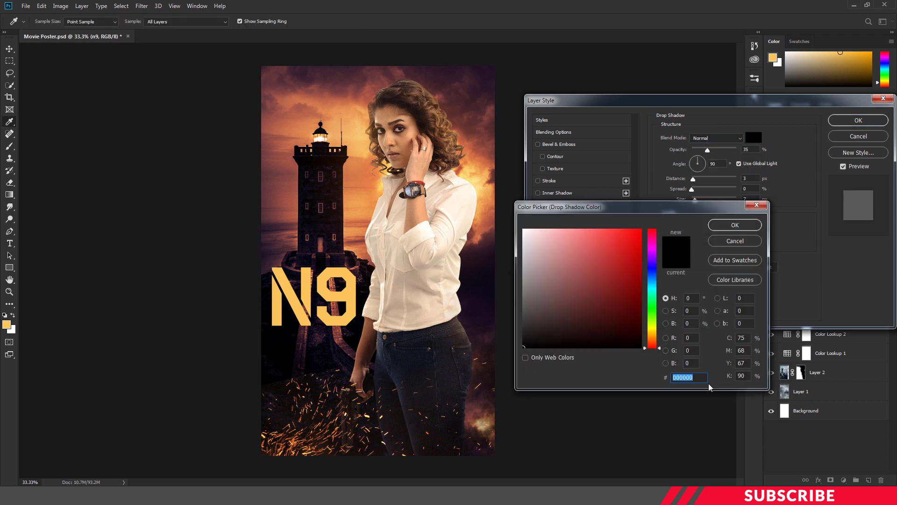
pyautogui.write('7')
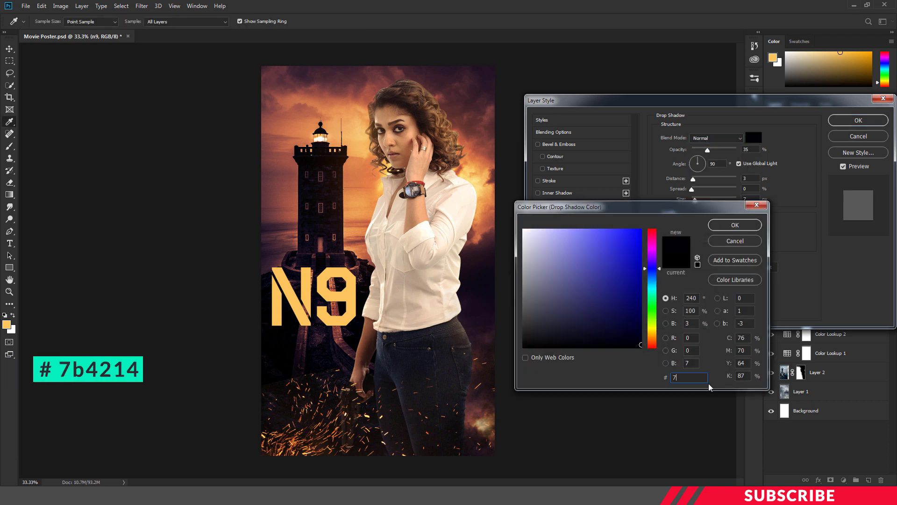
pyautogui.write('b4')
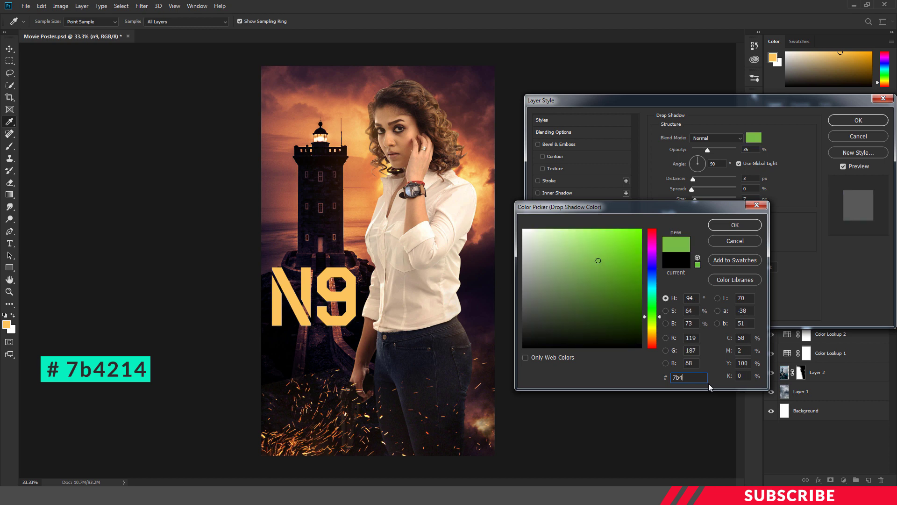
pyautogui.write('214')
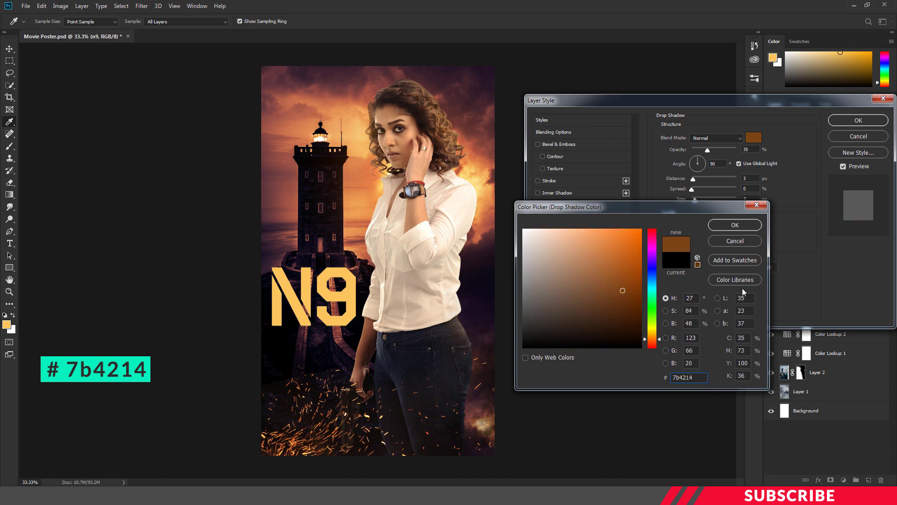
pyautogui.click(729, 224)
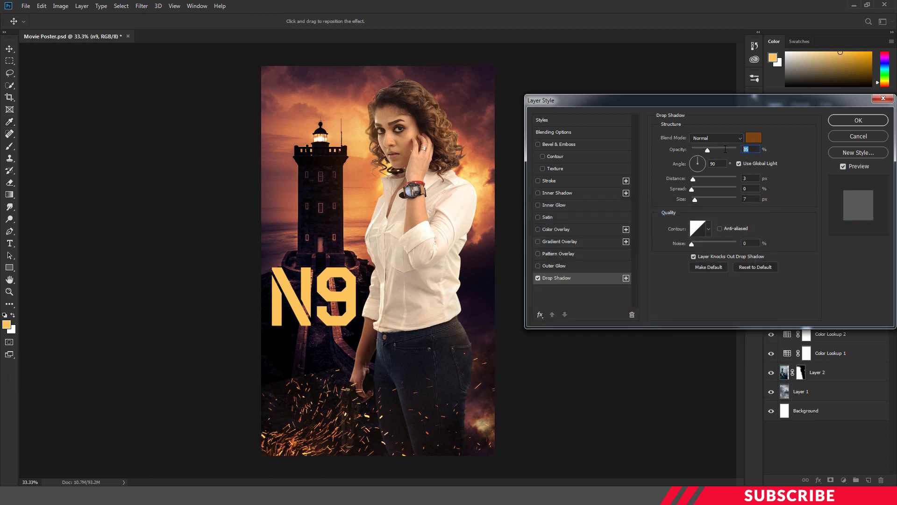
# Step: Set the shadow to opacity 100, distance 16, spread 5, size 0, and apply it
pyautogui.write('90')
pyautogui.write('100')
pyautogui.press('Tab')
pyautogui.press('Tab')
pyautogui.write('16')
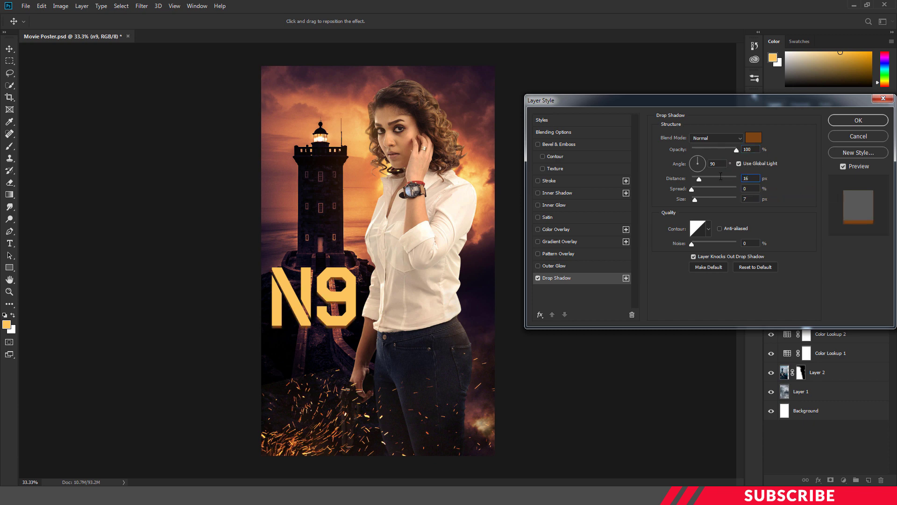
pyautogui.press('Tab')
pyautogui.write('5')
pyautogui.moveTo(692, 200); pyautogui.dragTo(687, 213)
pyautogui.click(868, 120)
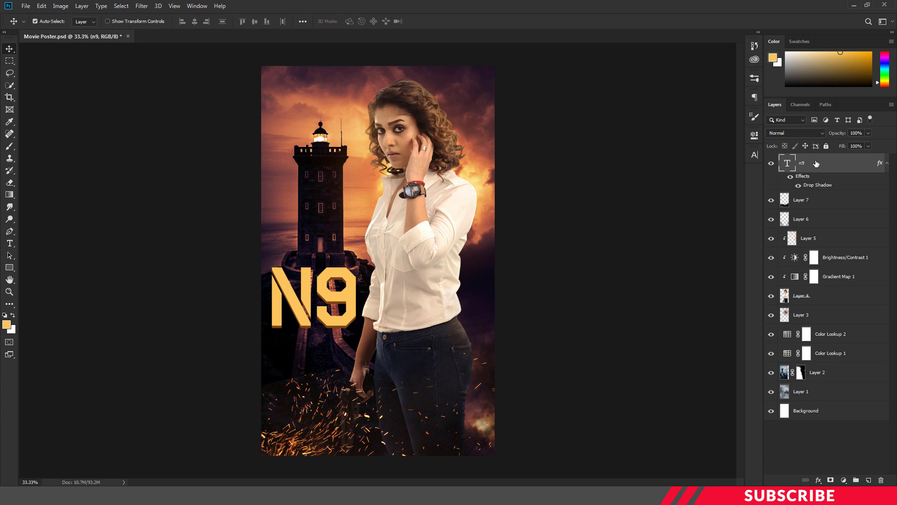
# Step: Duplicate the N9 layer below the original and retype it as 'NAYAN'
pyautogui.hotkey('ctrl', 'j')
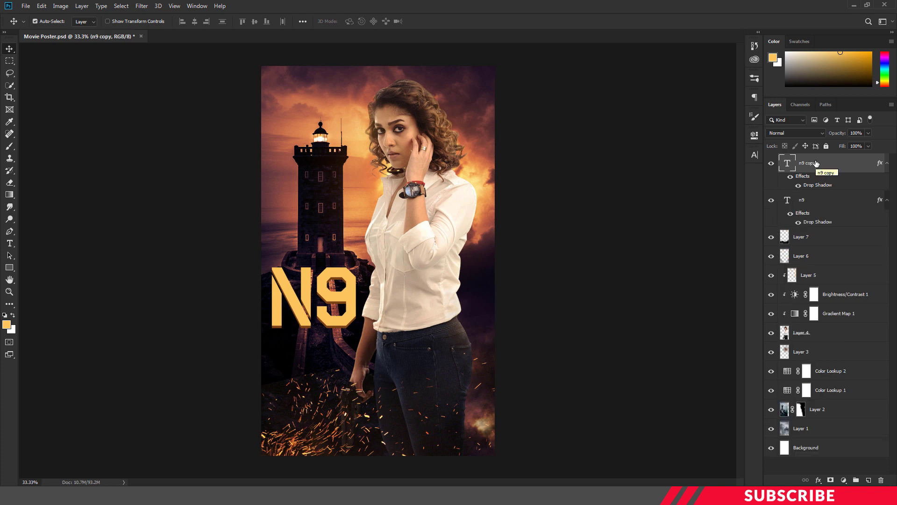
pyautogui.moveTo(327, 289); pyautogui.dragTo(327, 357)
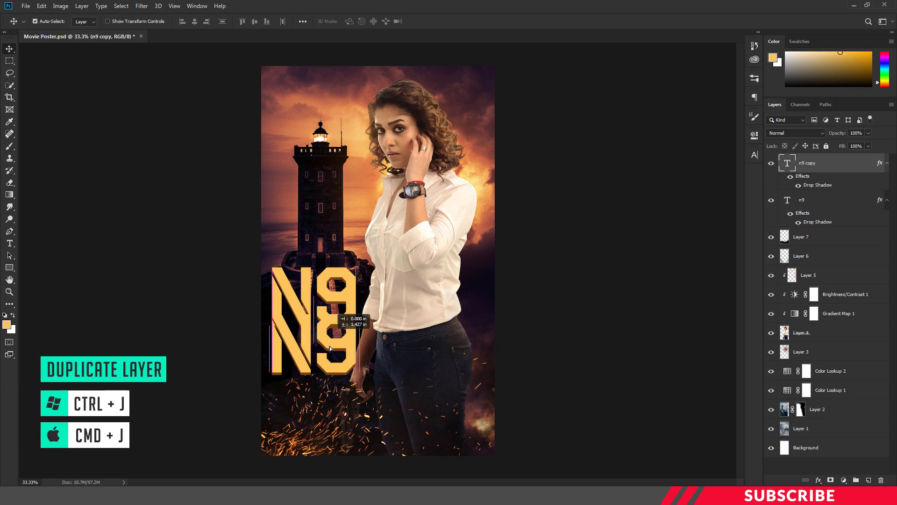
pyautogui.press('t')
pyautogui.click(327, 357)
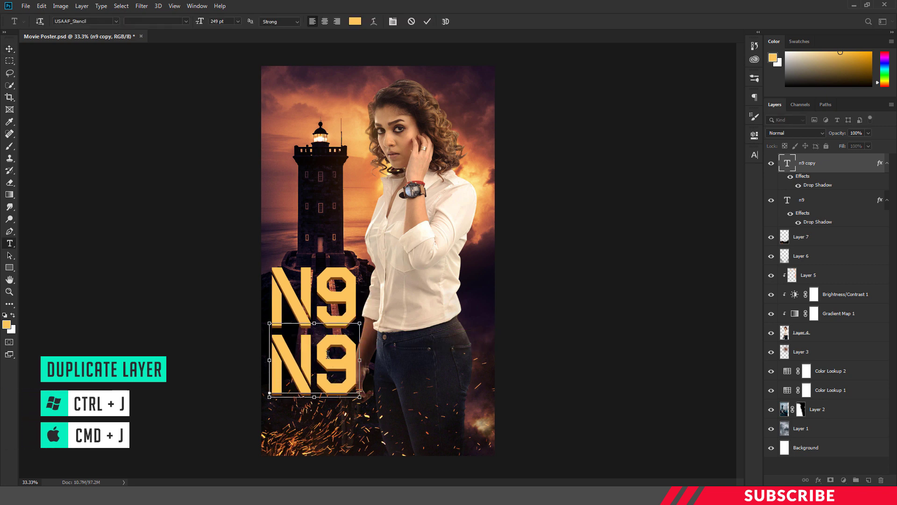
pyautogui.hotkey('ctrl', 'a')
pyautogui.write('NAYAN')
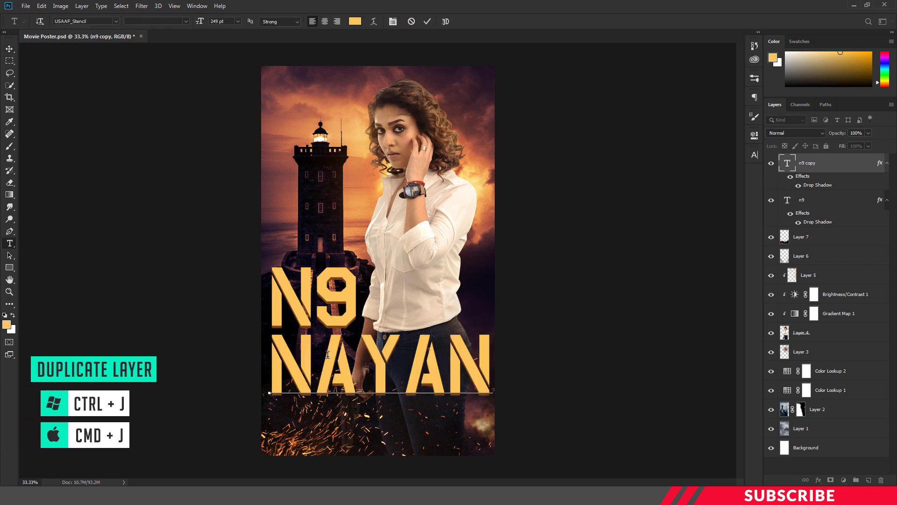
# Step: Resize NAYAN to 89 pt and position it directly under N9
pyautogui.hotkey('ctrl', 'a')
pyautogui.click(228, 22)
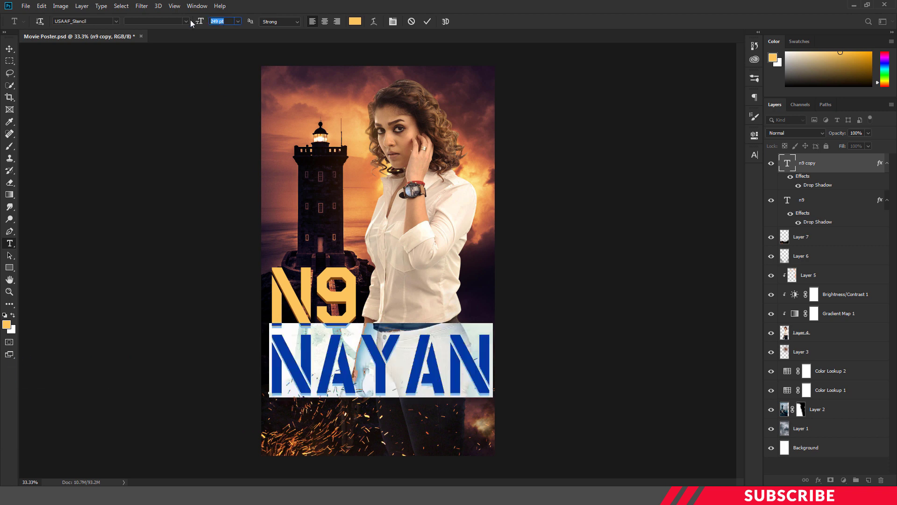
pyautogui.write('89')
pyautogui.press('Return')
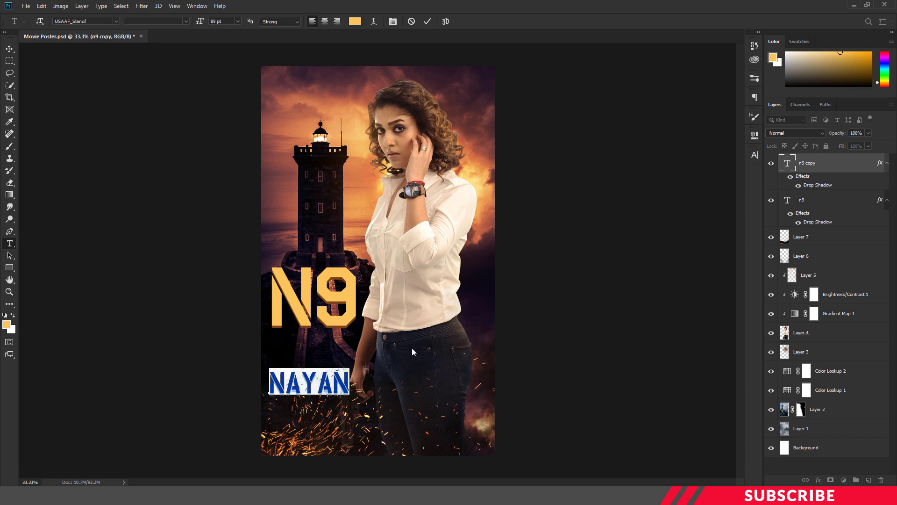
pyautogui.click(374, 385)
pyautogui.press('v')
pyautogui.moveTo(344, 381); pyautogui.dragTo(346, 346)
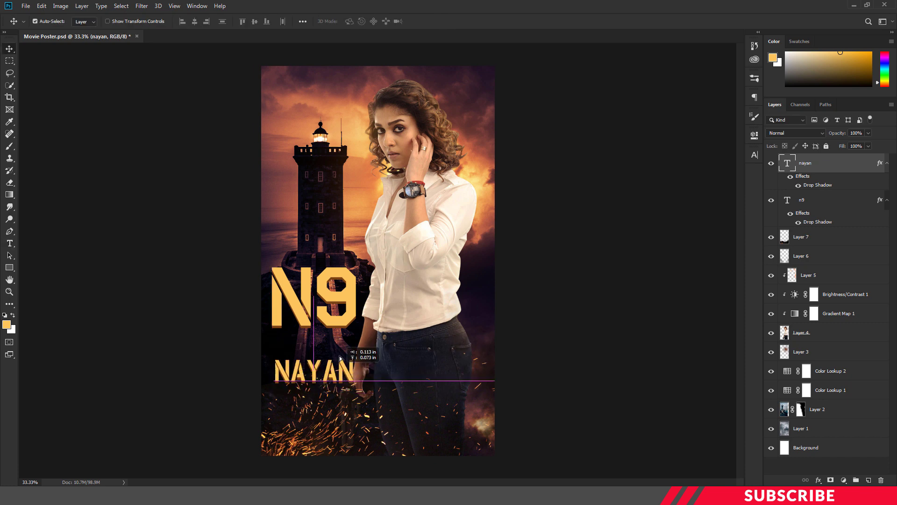
pyautogui.press('b')
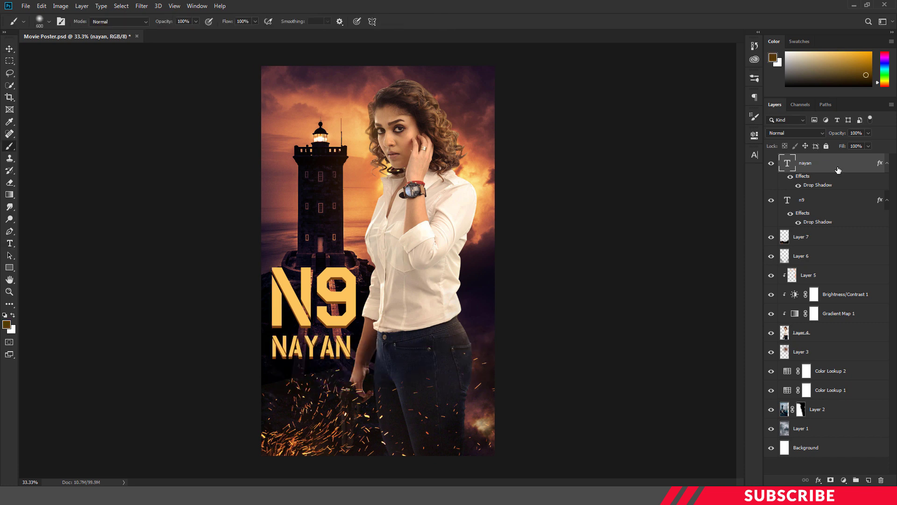
# Step: Add a new Linear Dodge (Add) layer with dark brown 553b06 as the painting colour
pyautogui.click(868, 480)
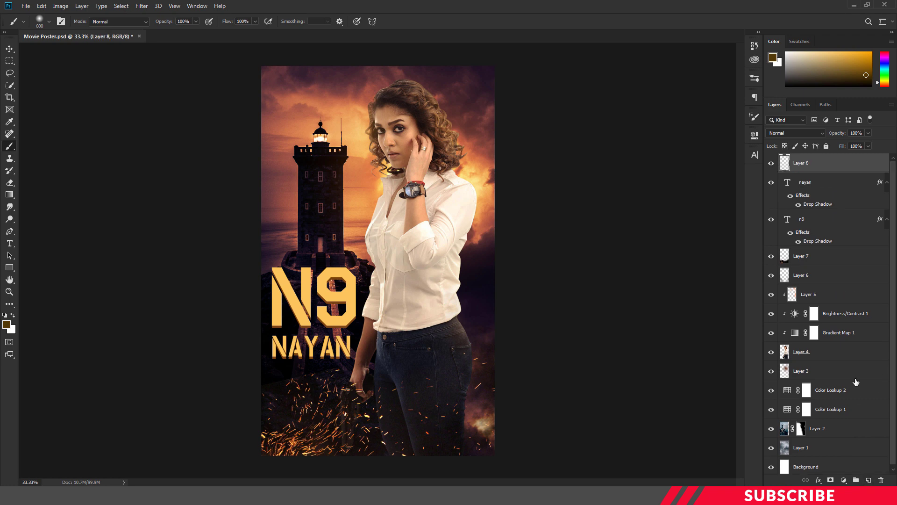
pyautogui.click(809, 135)
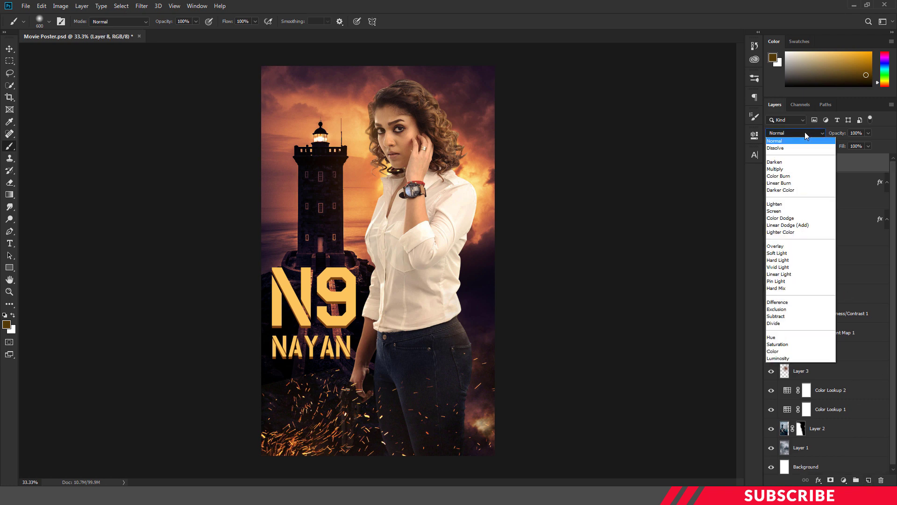
pyautogui.click(793, 226)
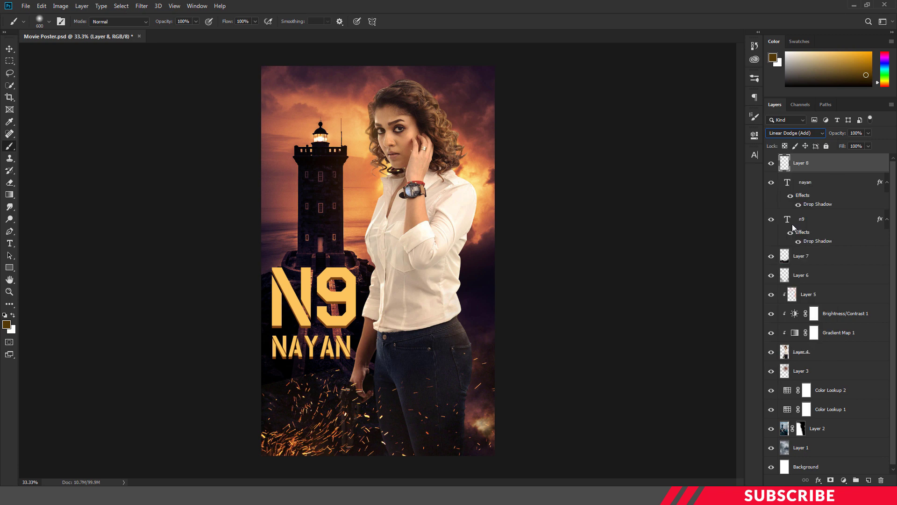
pyautogui.click(6, 324)
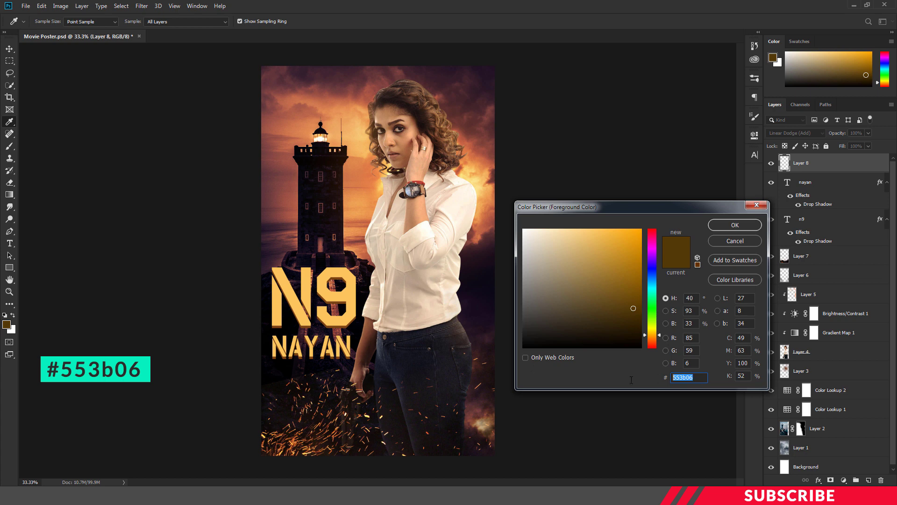
pyautogui.click(748, 243)
# Step: Paint a soft glow over the N9 NAYAN title with a 600 px soft round brush
pyautogui.press('b')
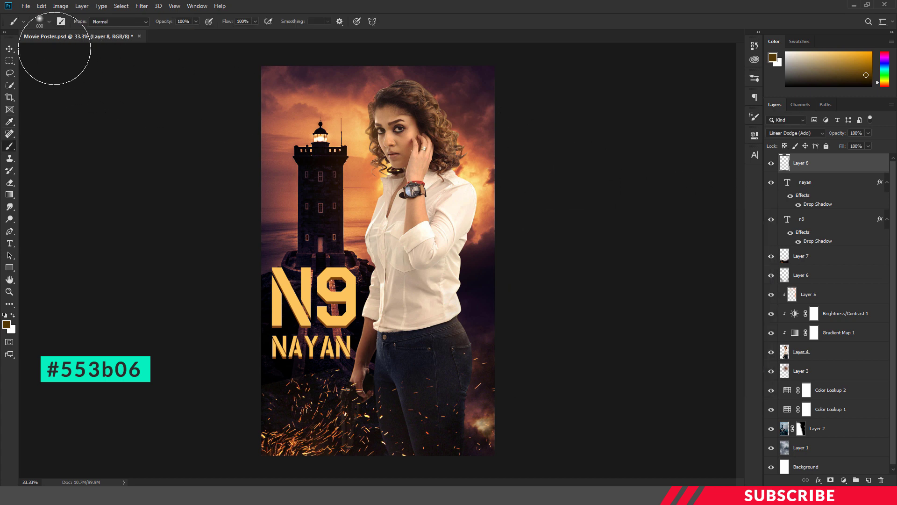
pyautogui.click(41, 24)
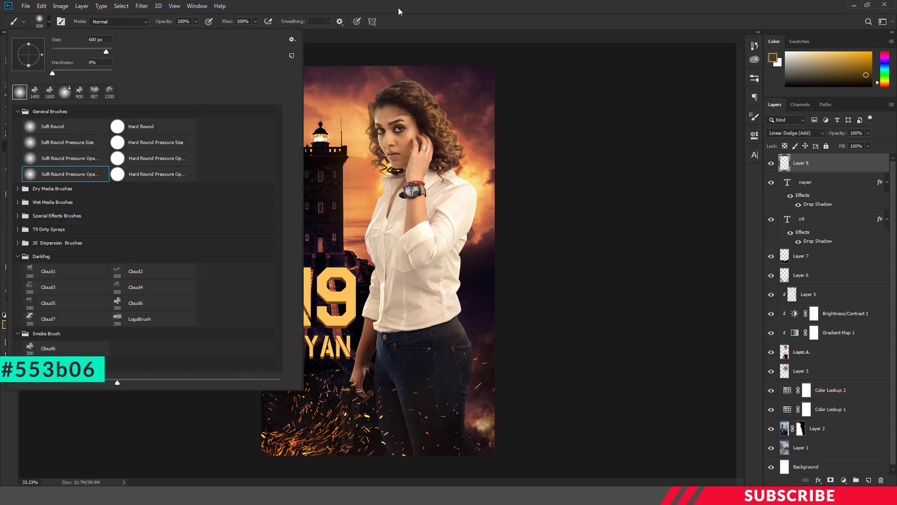
pyautogui.press('Escape')
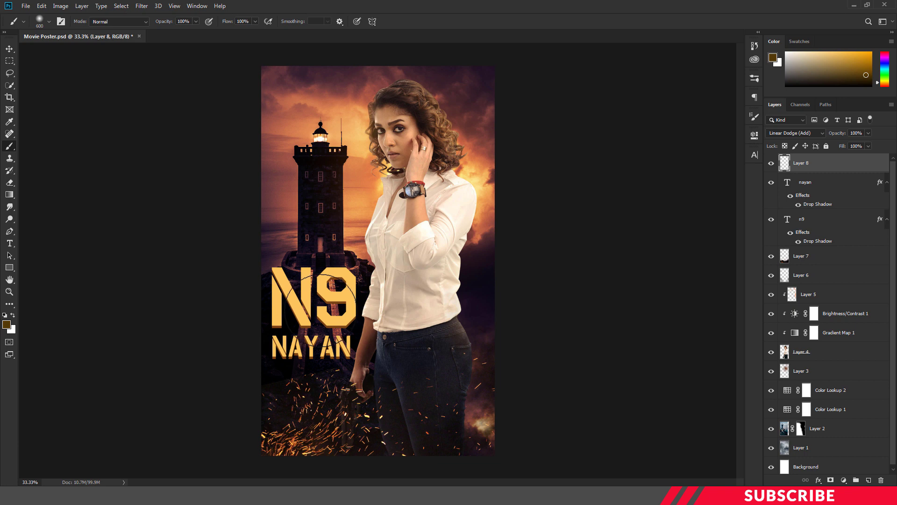
pyautogui.press(']')
pyautogui.press('[')
pyautogui.click(311, 316)
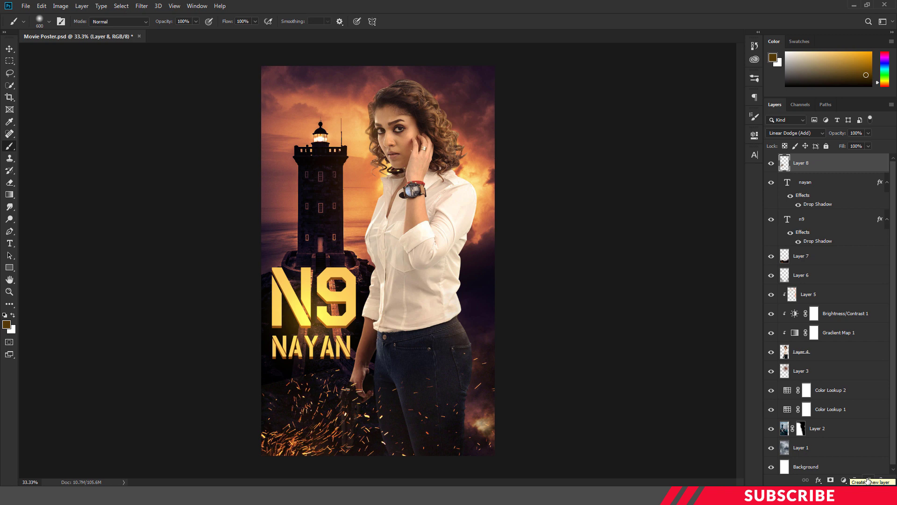
# Step: Add Layer 9 in Linear Dodge (Add) mode with ffb239 orange as the foreground colour
pyautogui.click(868, 480)
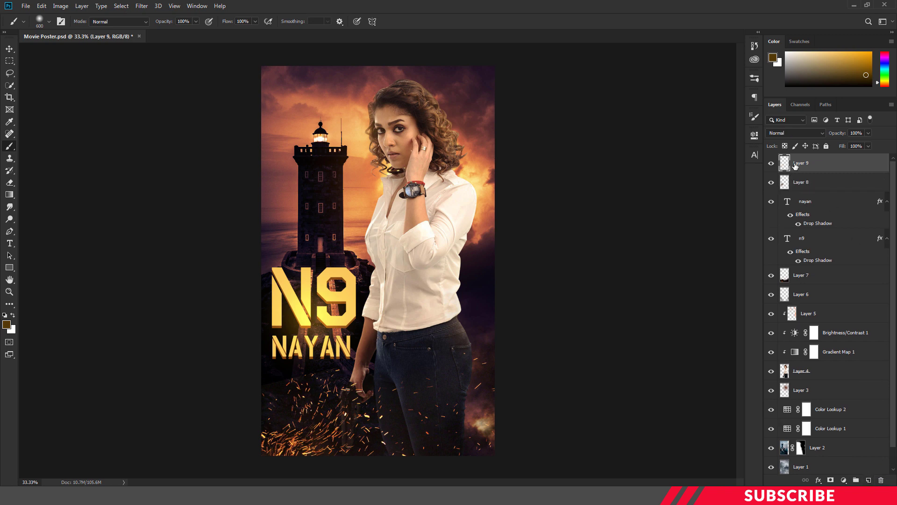
pyautogui.click(808, 134)
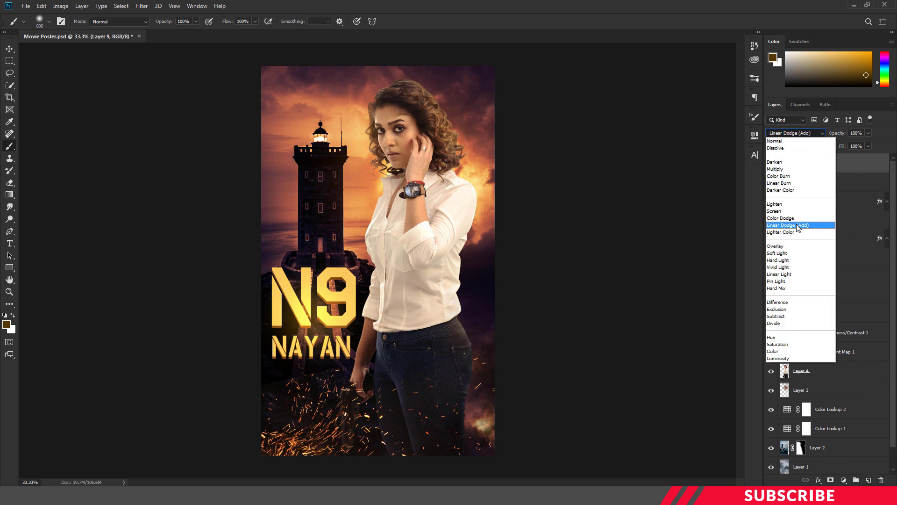
pyautogui.click(799, 226)
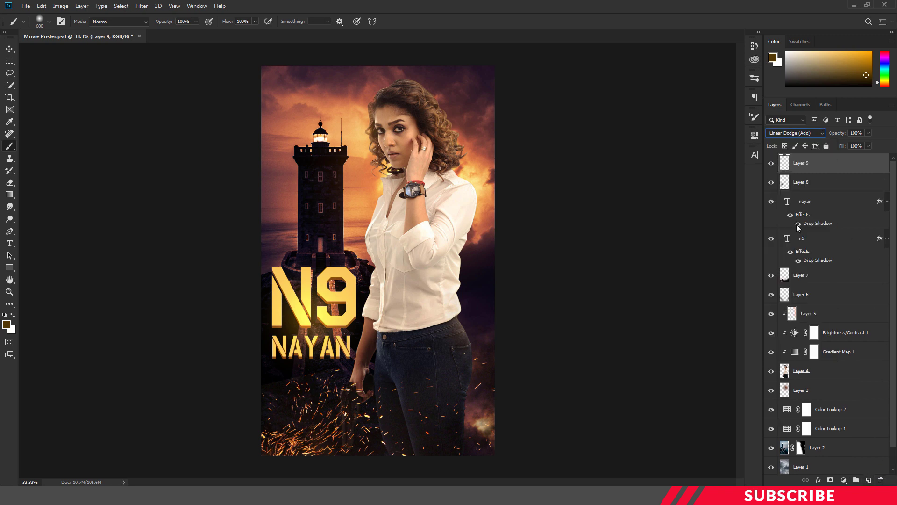
pyautogui.click(6, 325)
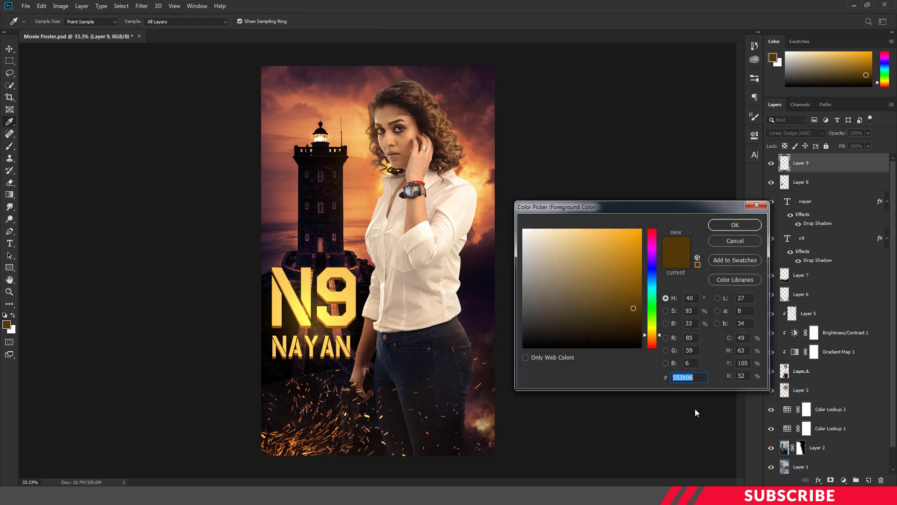
pyautogui.write('ffb')
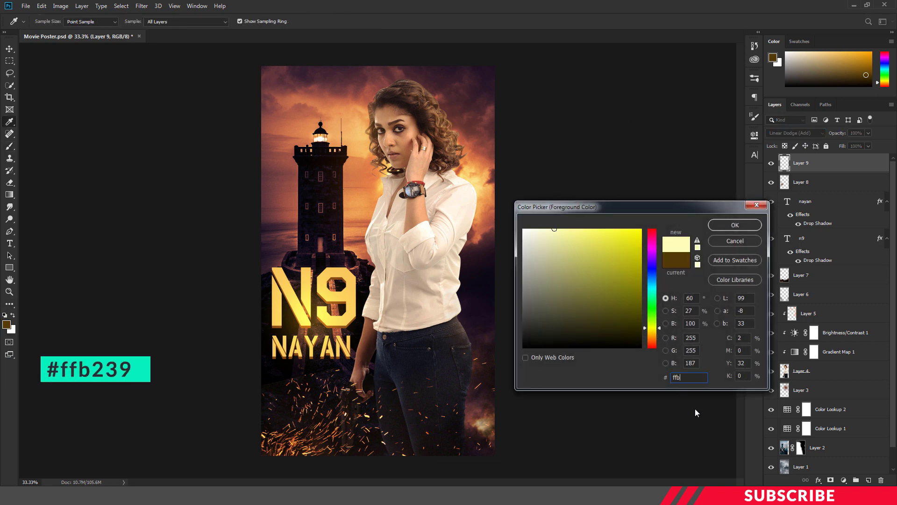
pyautogui.write('239')
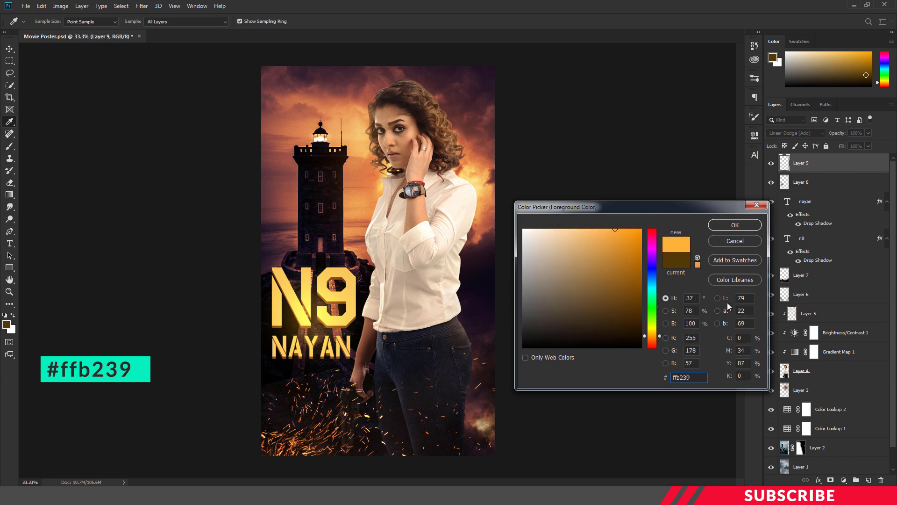
pyautogui.click(727, 226)
# Step: Paint soft orange glow on the lighthouse lamp and the woman's shoulder
pyautogui.press('b')
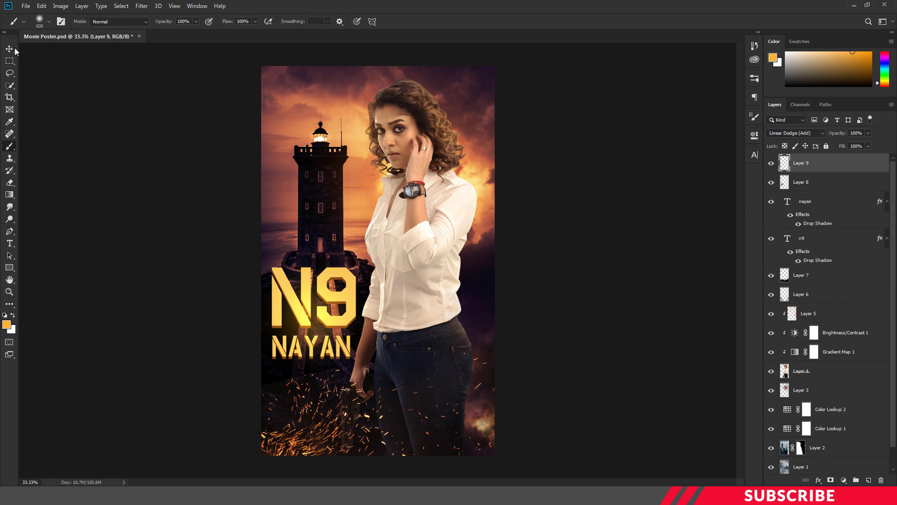
pyautogui.press('[')
pyautogui.press('[')
pyautogui.press('[')
pyautogui.click(321, 139)
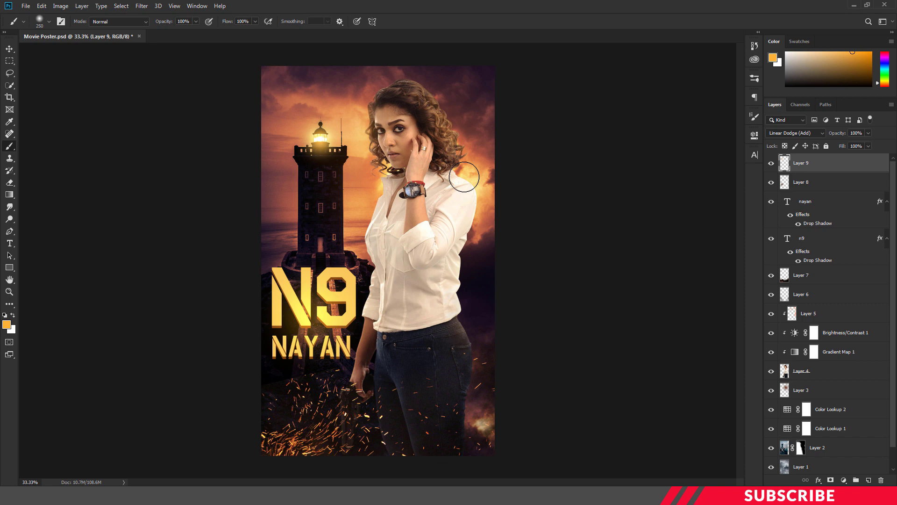
pyautogui.click(464, 177)
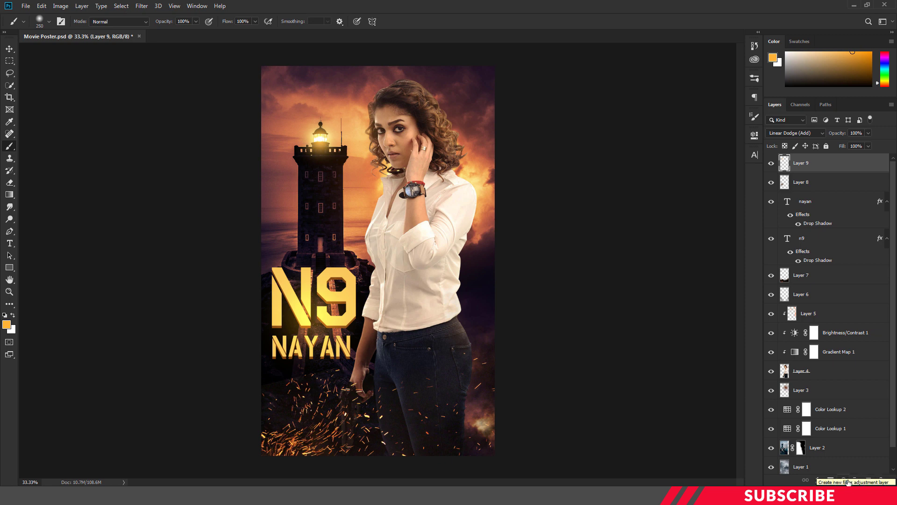
# Step: Add a Gradient Map adjustment layer using the Red, Green preset
pyautogui.click(848, 481)
pyautogui.click(836, 466)
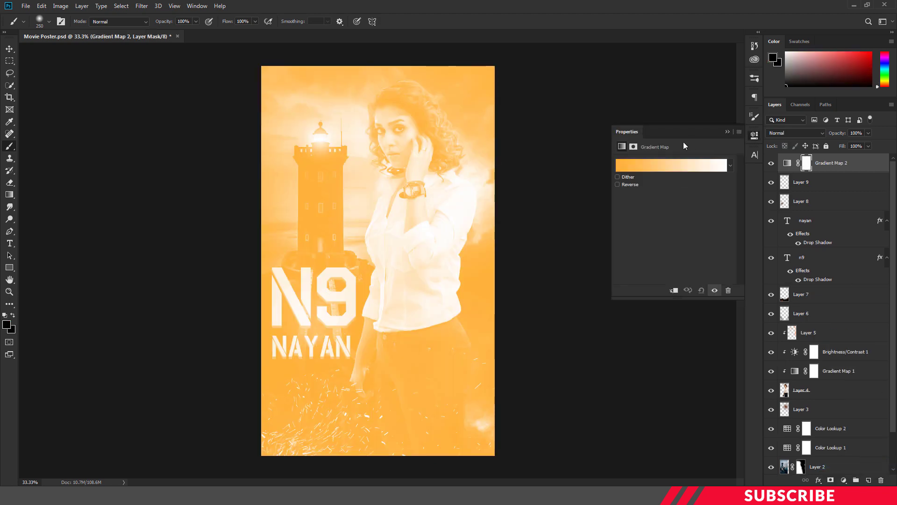
pyautogui.click(664, 168)
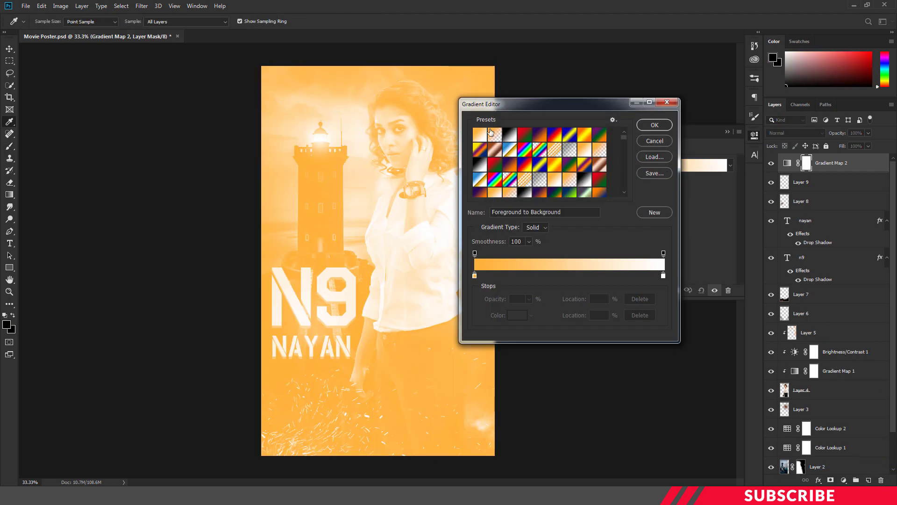
pyautogui.click(525, 135)
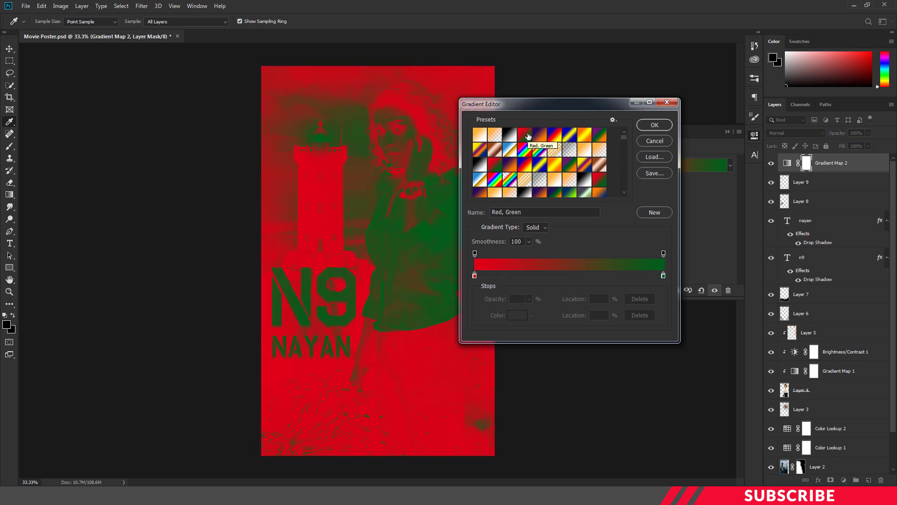
pyautogui.press('b')
pyautogui.click(659, 127)
pyautogui.click(755, 135)
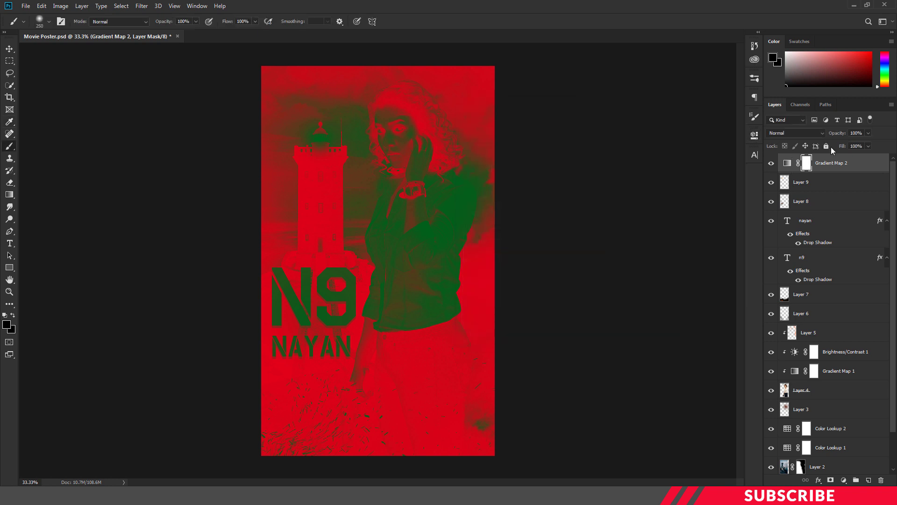
# Step: Blend the gradient map as Soft Light at 26% opacity
pyautogui.click(816, 133)
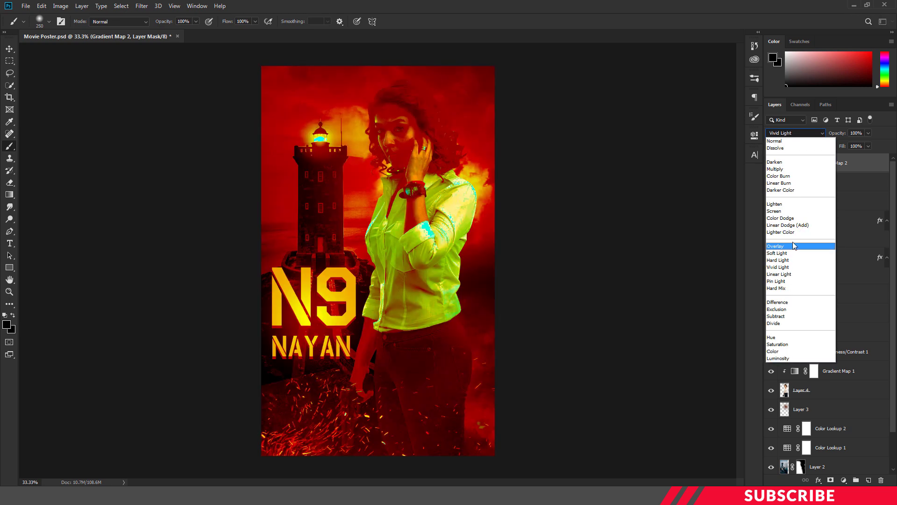
pyautogui.click(779, 253)
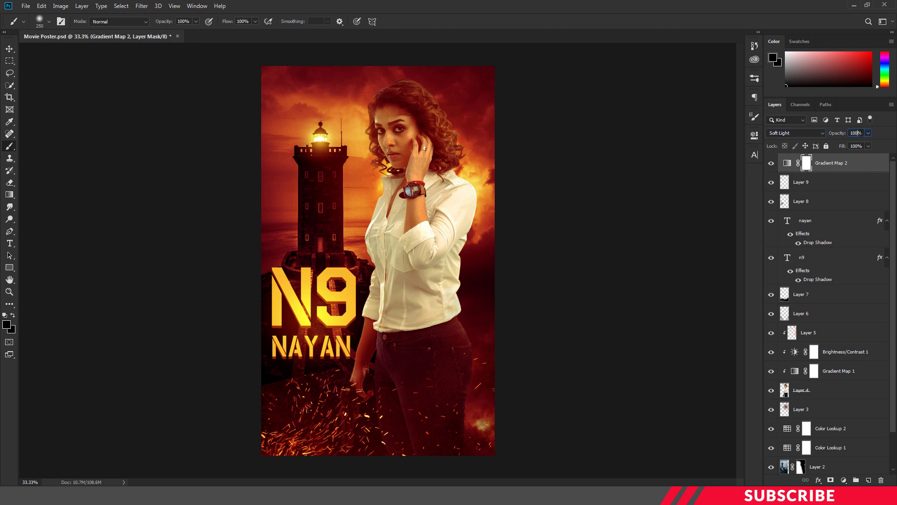
pyautogui.moveTo(862, 133); pyautogui.dragTo(831, 133)
pyautogui.write('26')
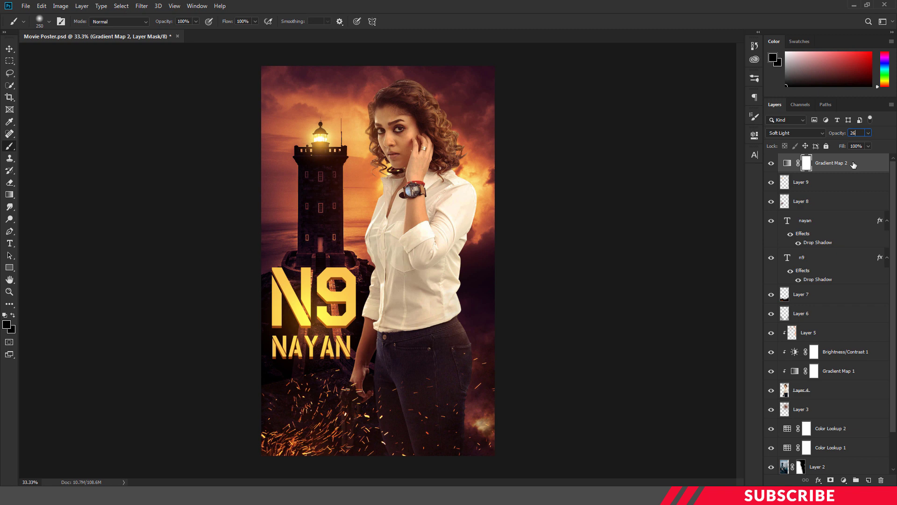
pyautogui.click(840, 167)
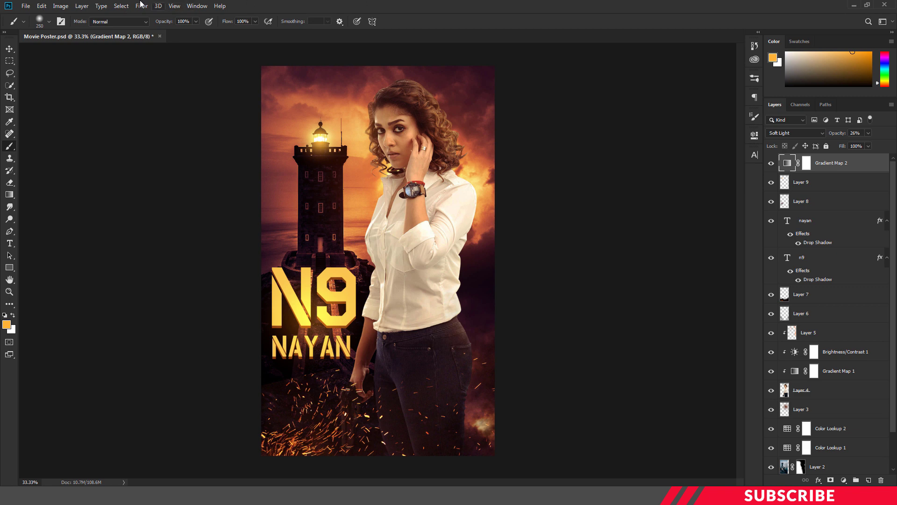
# Step: Stamp all visible layers into a new Layer 10 with Alt + Merge Visible
pyautogui.click(84, 6)
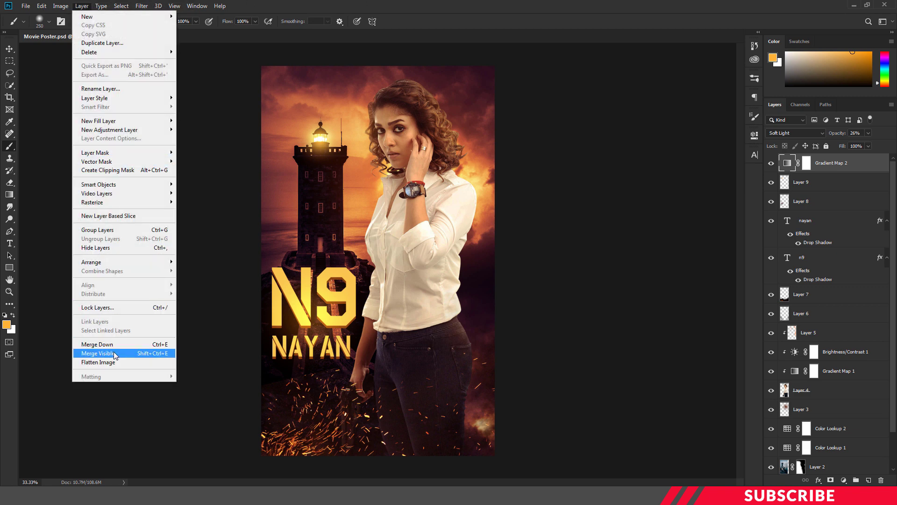
pyautogui.press('alt')
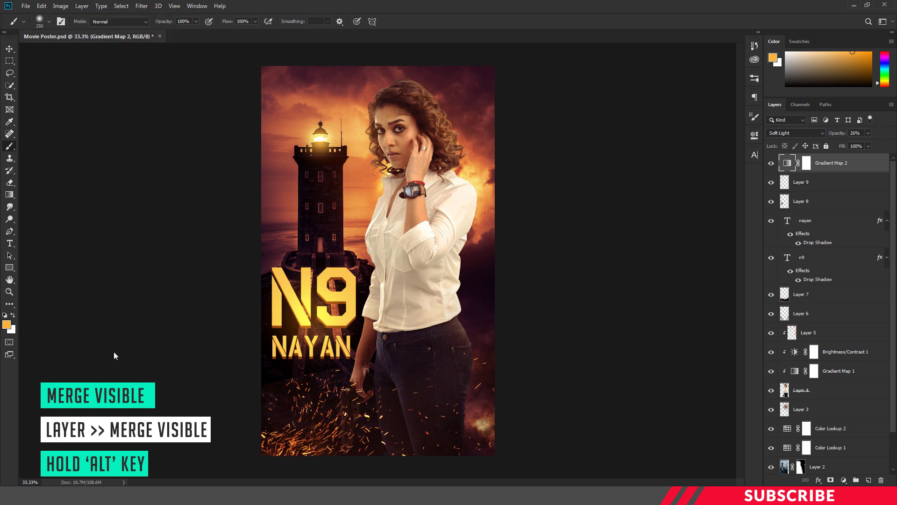
pyautogui.click(82, 6)
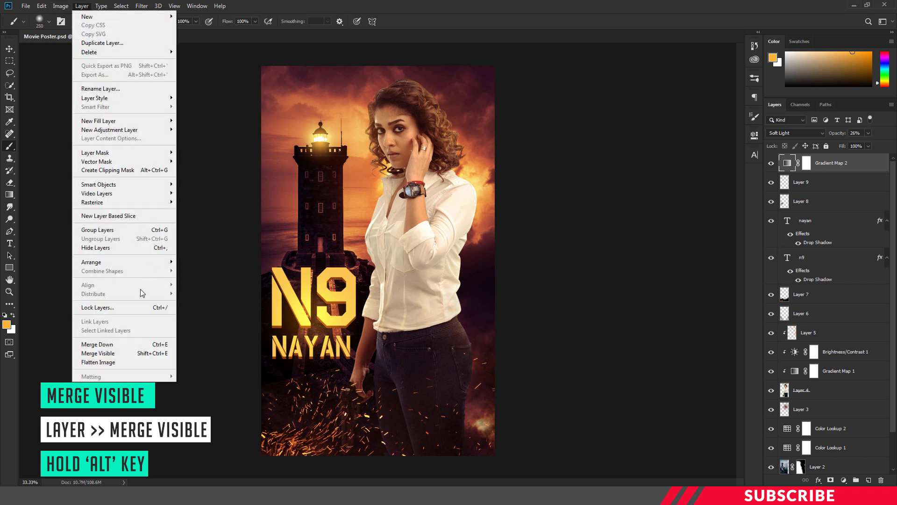
pyautogui.keyDown('alt'); pyautogui.click(118, 357); pyautogui.keyUp('alt')
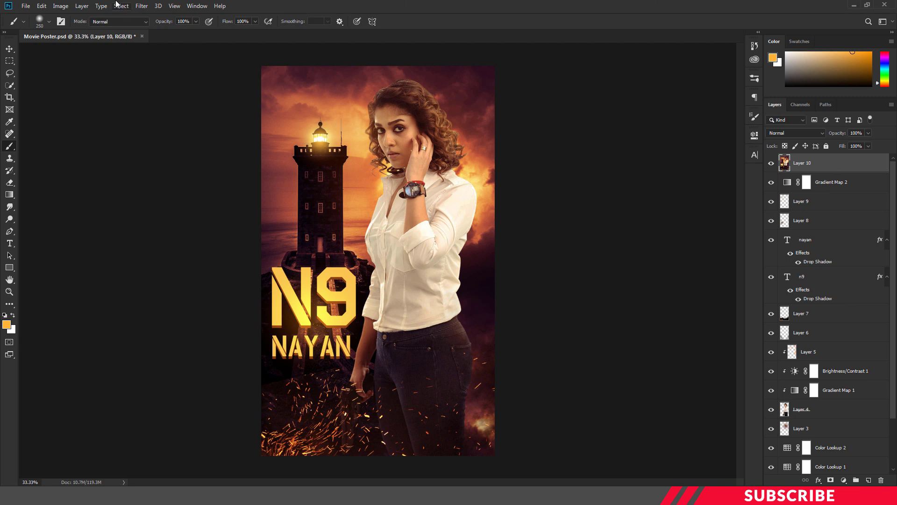
# Step: Apply Oil Paint to Layer 10 with Cleanliness 1.2, Scale 1.8 and Bristle Detail 0.7
pyautogui.click(141, 6)
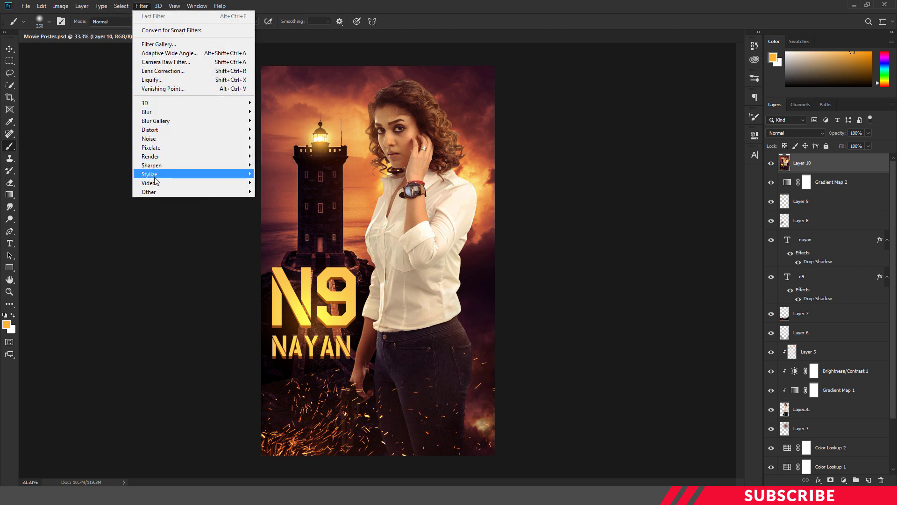
pyautogui.moveTo(150, 174)
pyautogui.click(293, 210)
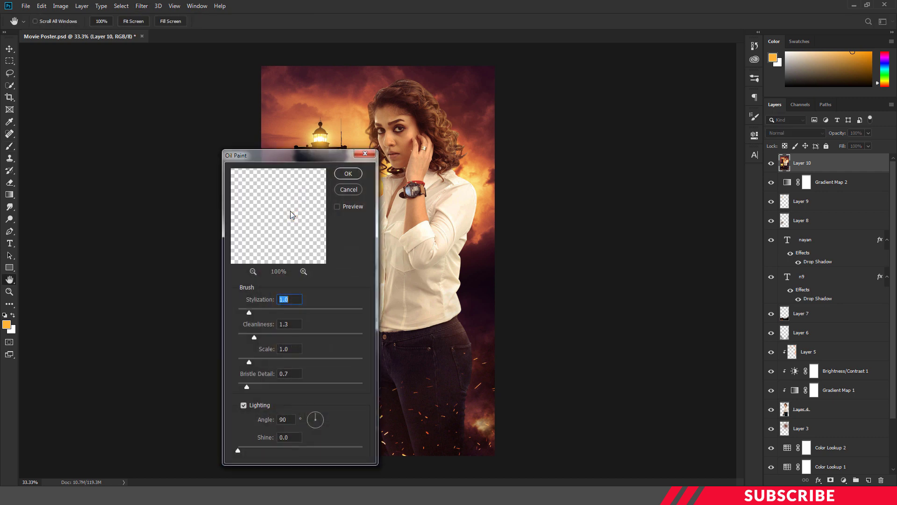
pyautogui.moveTo(290, 155); pyautogui.dragTo(619, 83)
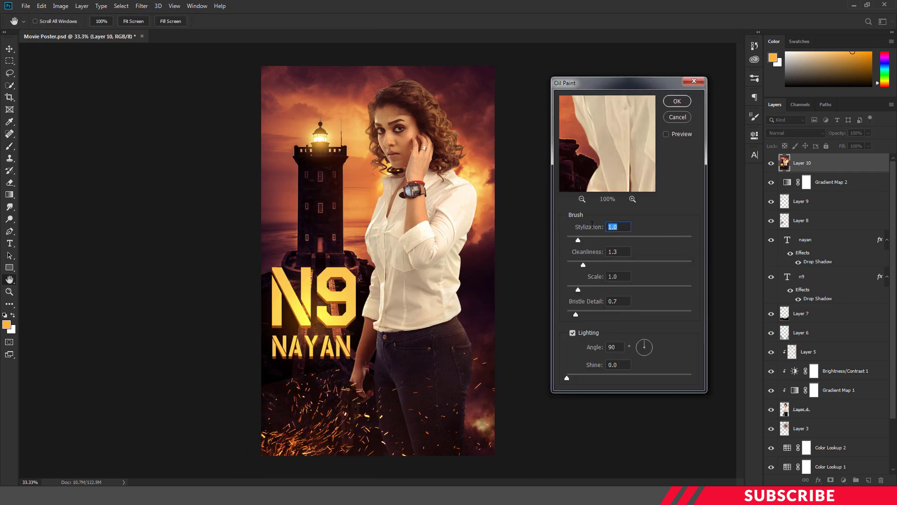
pyautogui.click(616, 226)
pyautogui.press('Tab')
pyautogui.write('1')
pyautogui.write('.2')
pyautogui.press('Tab')
pyautogui.write('1.8')
pyautogui.click(617, 302)
pyautogui.write('0.7')
pyautogui.click(676, 101)
pyautogui.press('b')
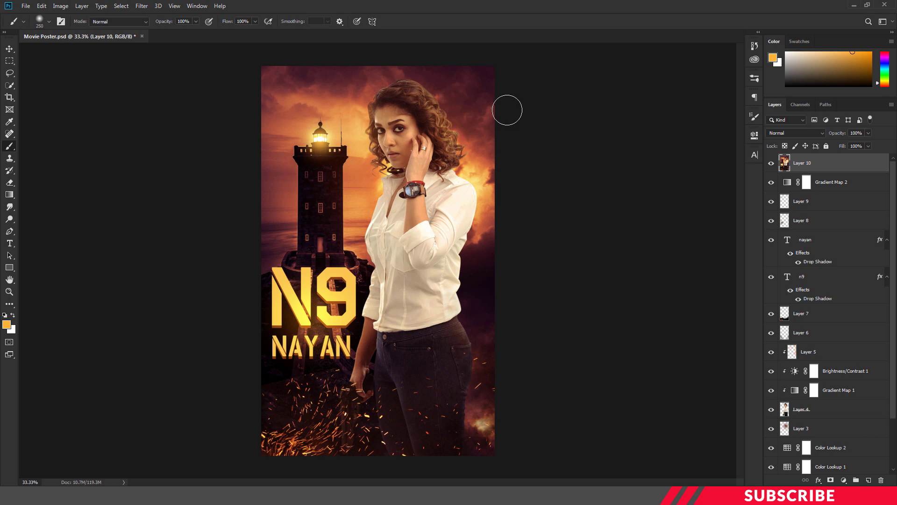
# Step: Set up a Soft Round Pressure Opacity eraser enlarged to 150 px
pyautogui.press('e')
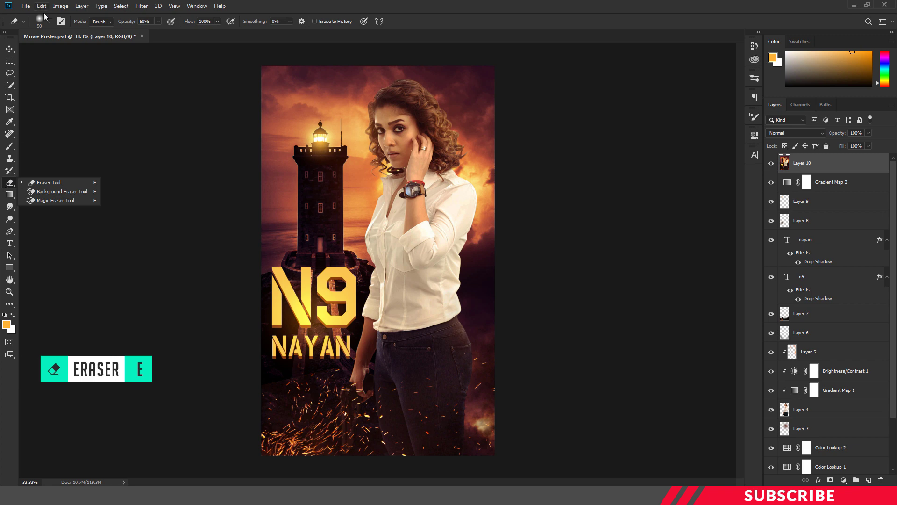
pyautogui.click(47, 21)
pyautogui.click(64, 176)
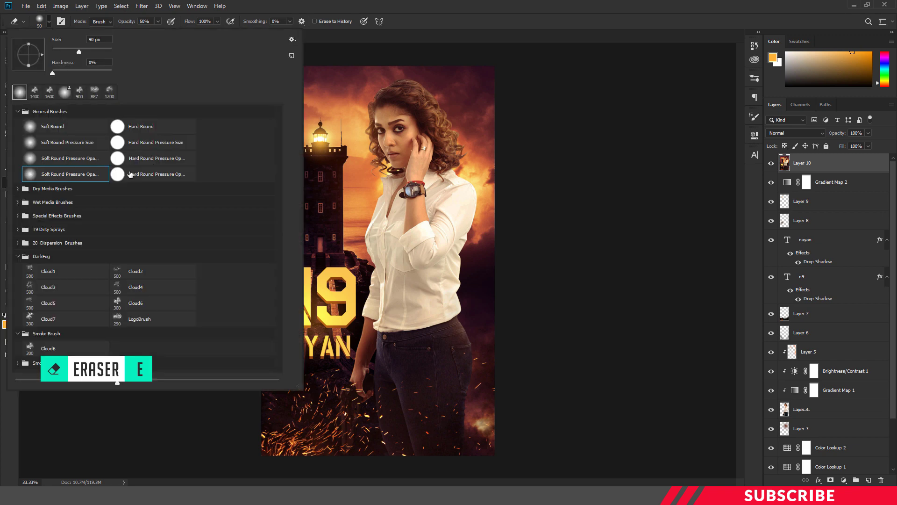
pyautogui.click(452, 17)
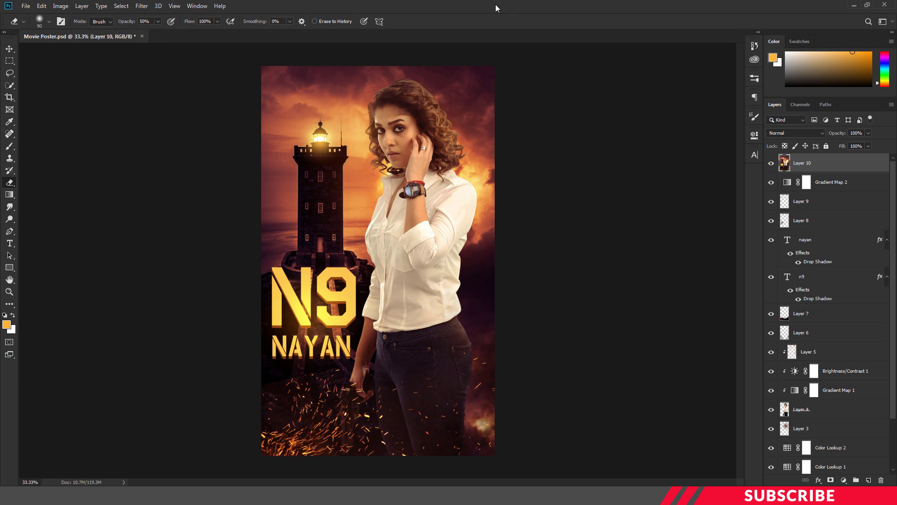
pyautogui.scroll(1, 465, 168)
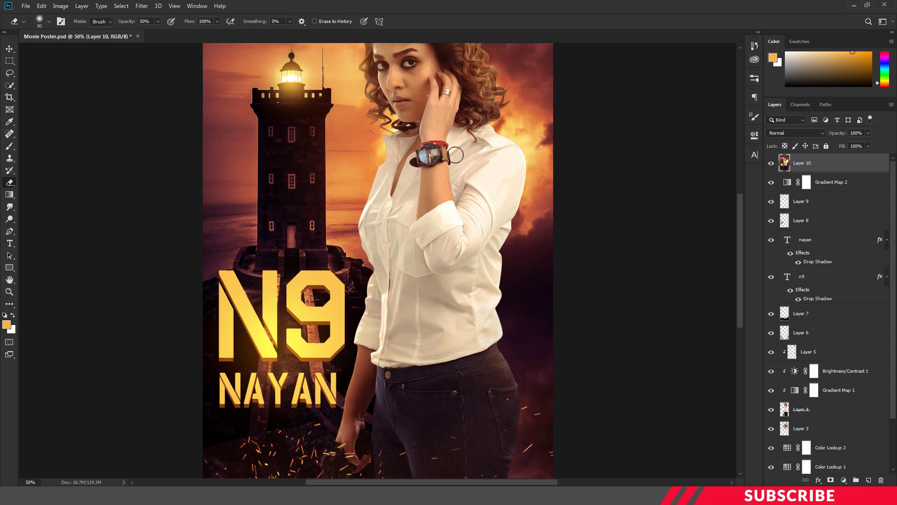
pyautogui.scroll(1, 457, 159)
pyautogui.scroll(1, 454, 155)
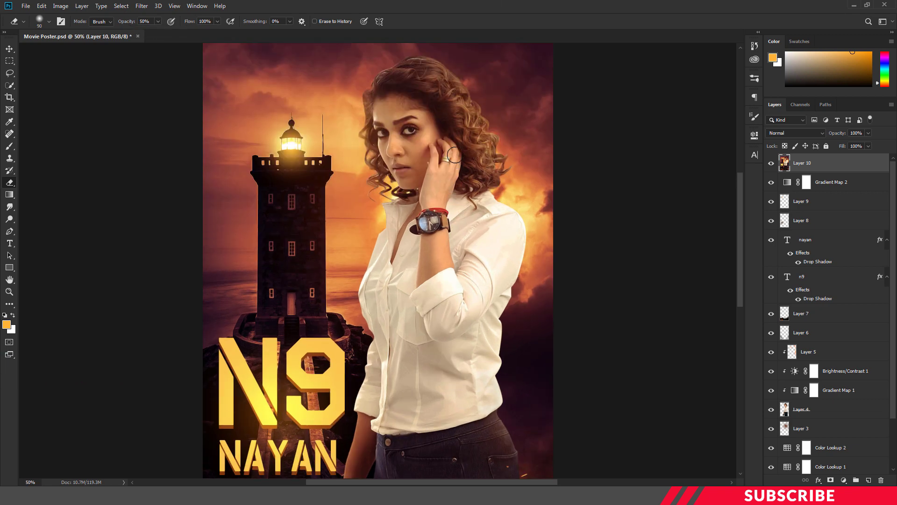
pyautogui.press(']')
pyautogui.press(']')
pyautogui.press(']')
# Step: Erase the oil-paint effect from the woman's face, undoing the lighthouse-lamp stroke
pyautogui.moveTo(387, 132); pyautogui.dragTo(396, 152)
pyautogui.moveTo(281, 320); pyautogui.dragTo(336, 327)
pyautogui.hotkey('ctrl', 'z')
pyautogui.hotkey('ctrl', '-')
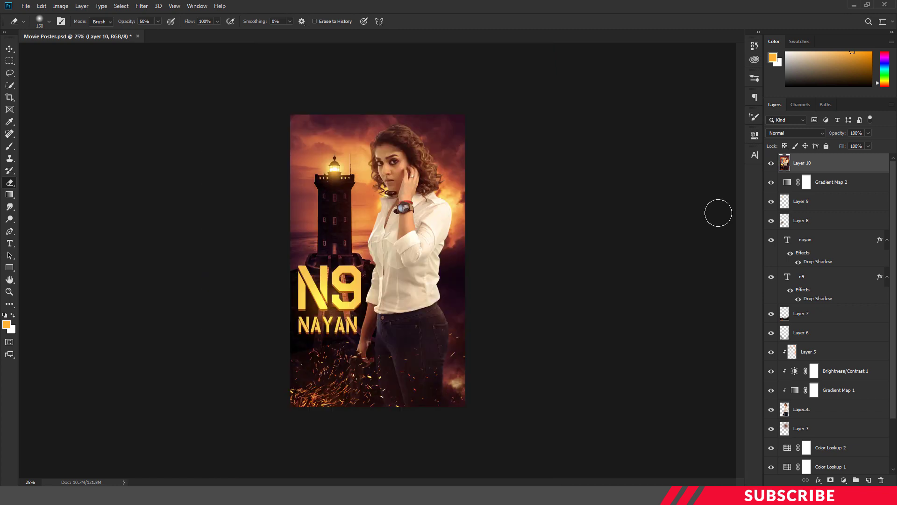